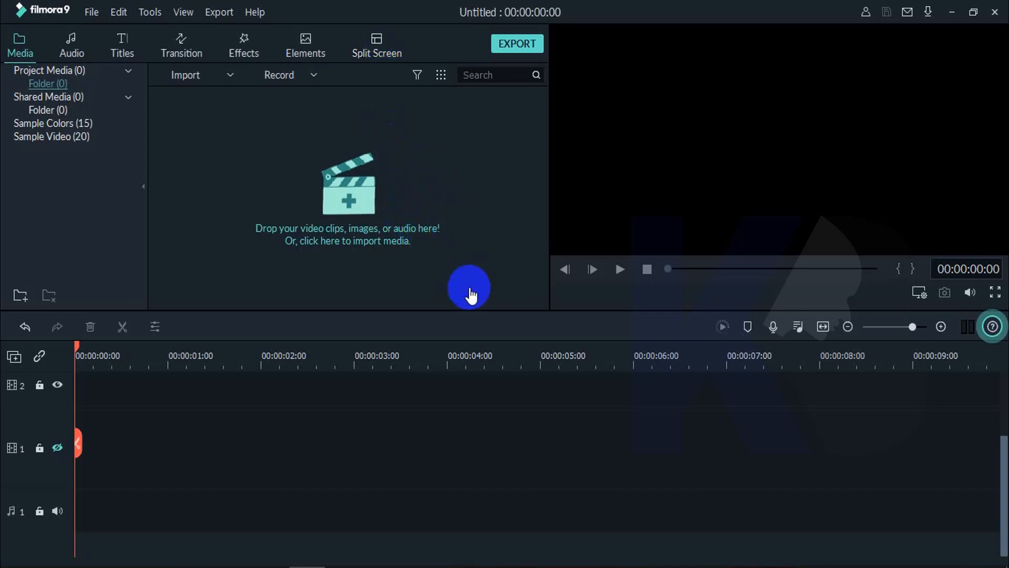
Import the VID_20170131 video from the Sojib folder and clips 001, 002 and 003 from the Output folder into the project media.
mouse_move(561, 567)
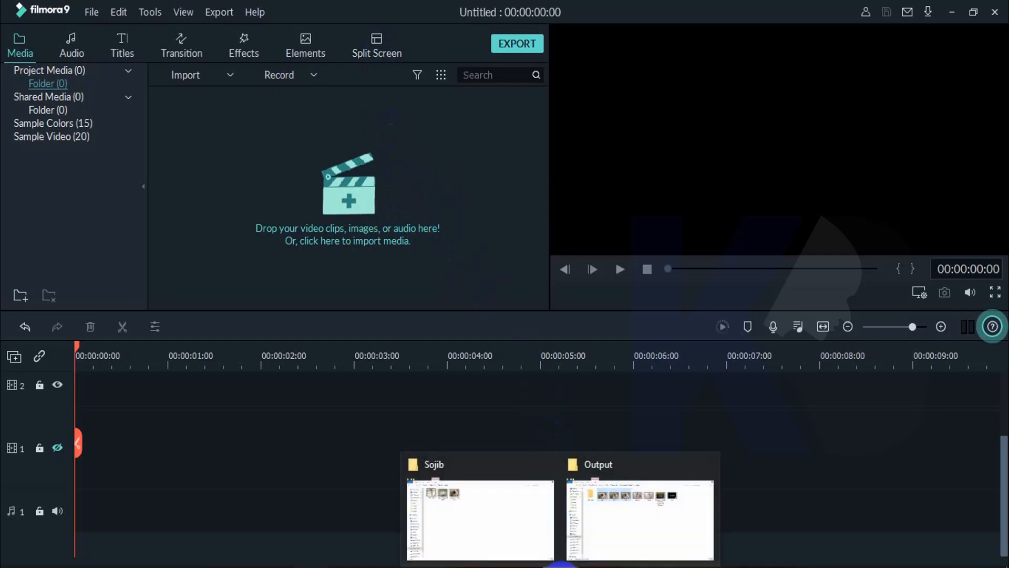
left_click(465, 511)
left_click_drag(326, 103, 219, 198)
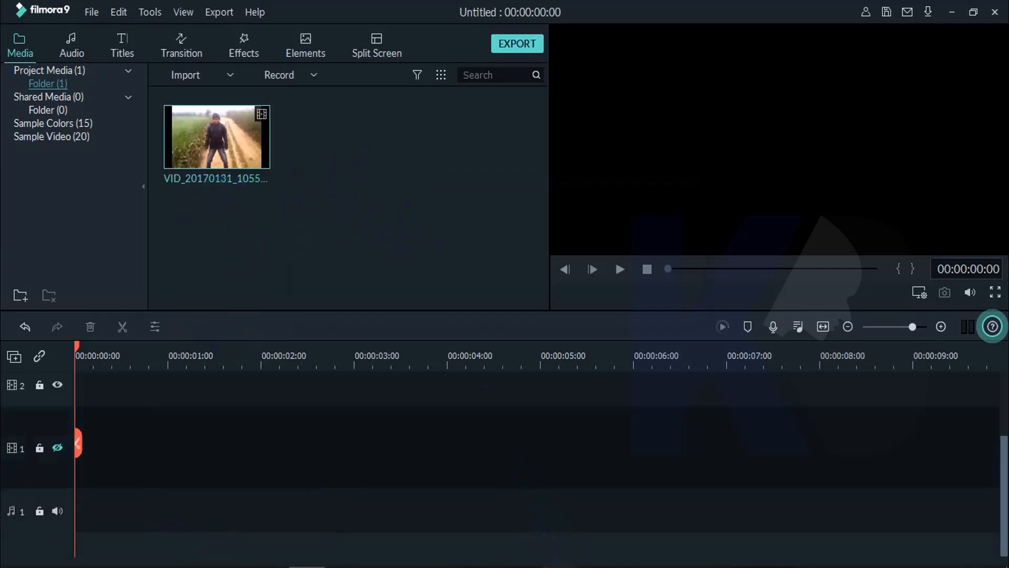
mouse_move(559, 565)
left_click(628, 503)
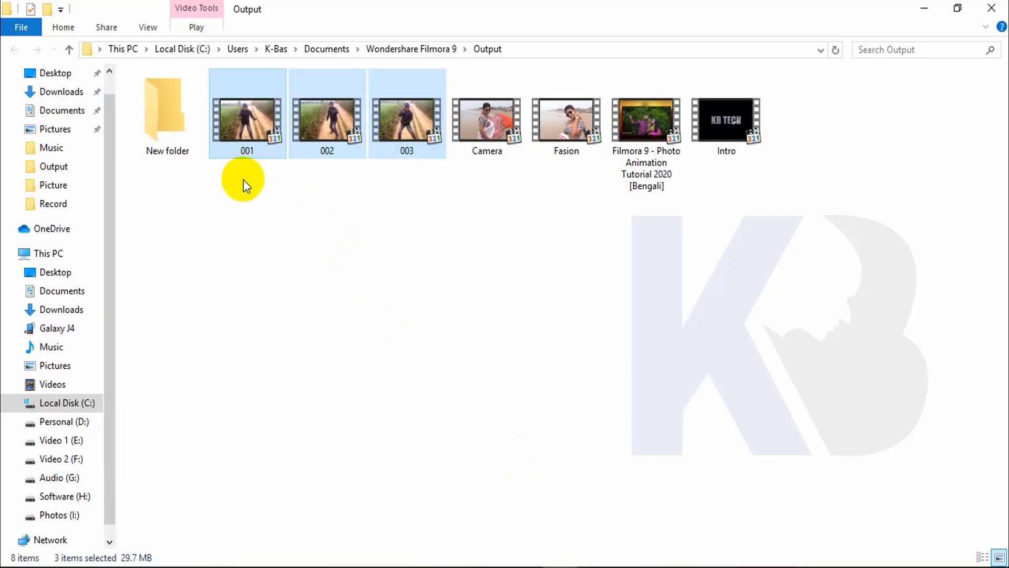
left_click_drag(236, 185, 338, 228)
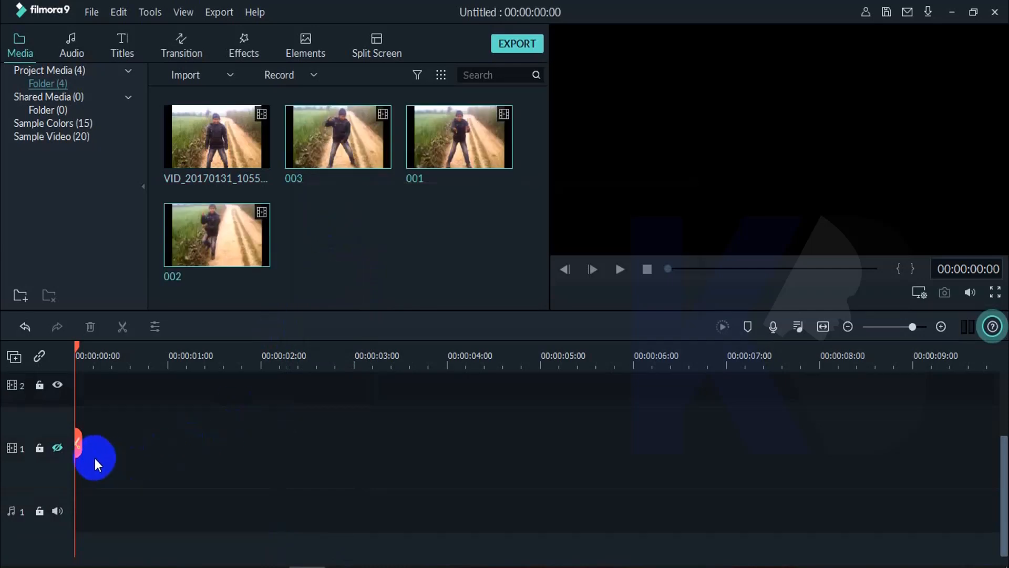
Make video track 1 visible and place the VID_20170131 clip at its start, keeping the 1920 x 1080 25fps project settings.
left_click(58, 447)
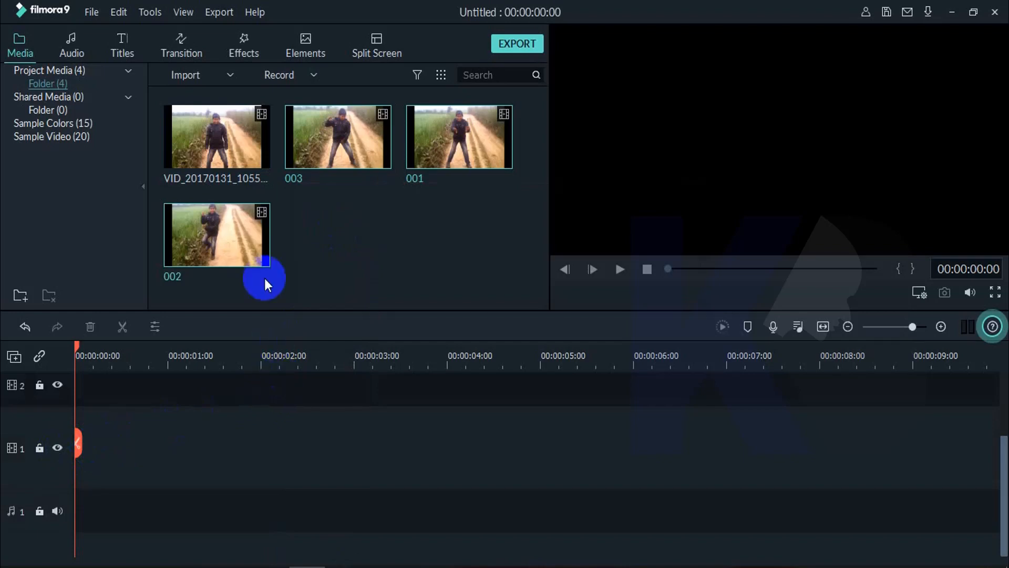
left_click_drag(242, 146, 84, 491)
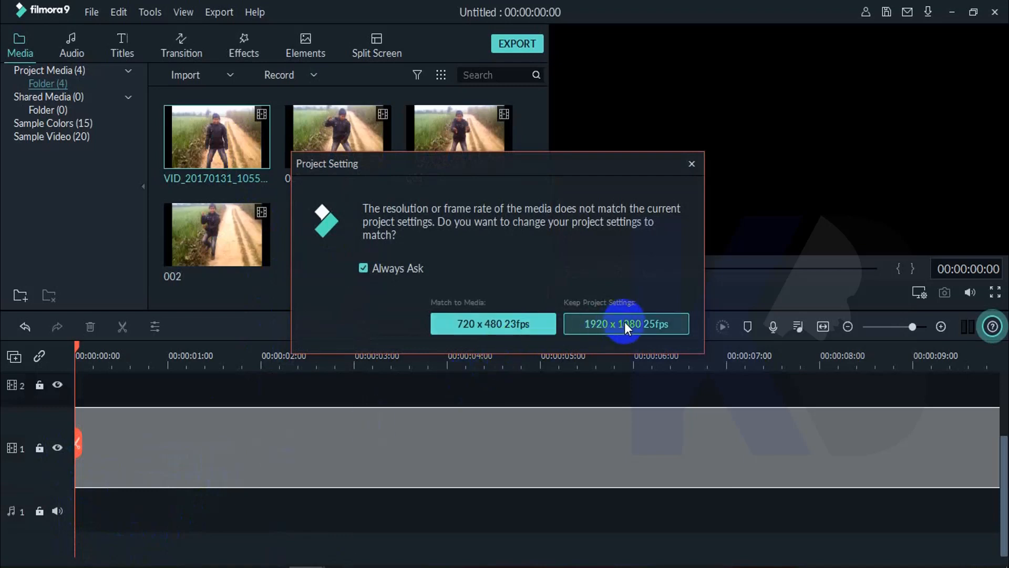
left_click(648, 327)
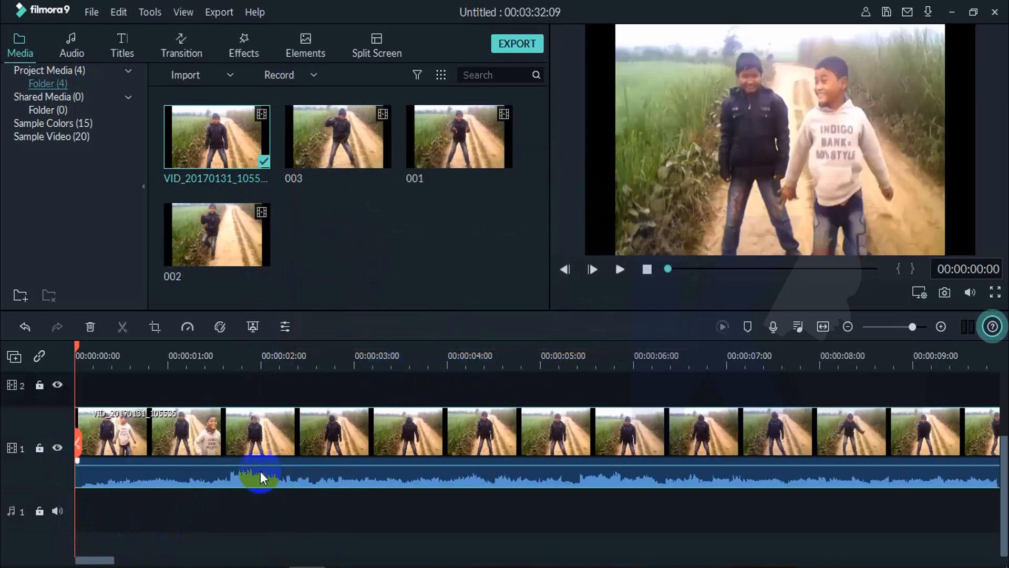
Split the clip on video track 1 at 00:00:06:08 and delete the portion before the cut.
scroll(245, 475, "up", 1)
scroll(245, 475, "down", 1)
left_click(269, 477)
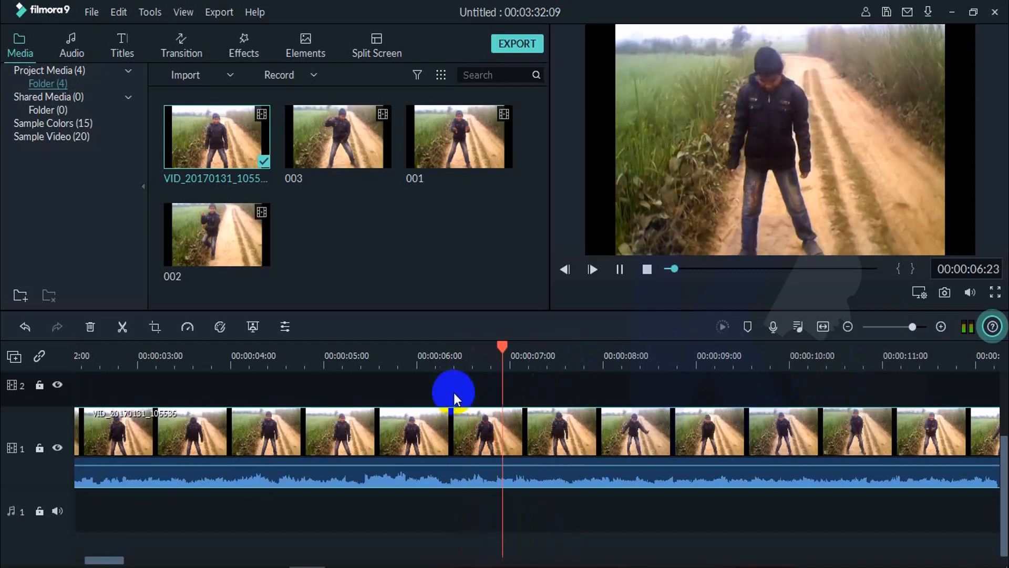
key("space")
left_click_drag(519, 362, 451, 413)
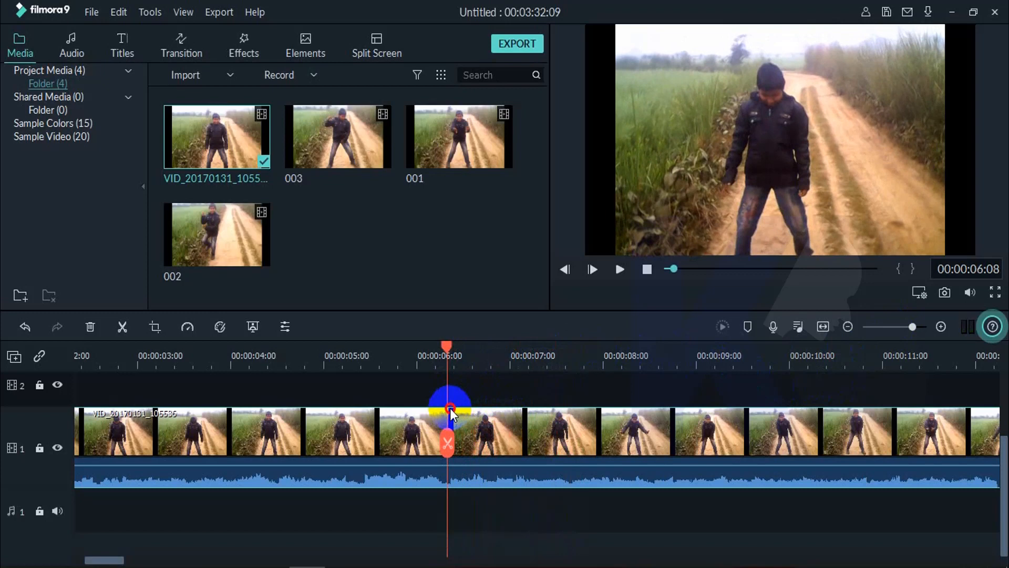
left_click(448, 443)
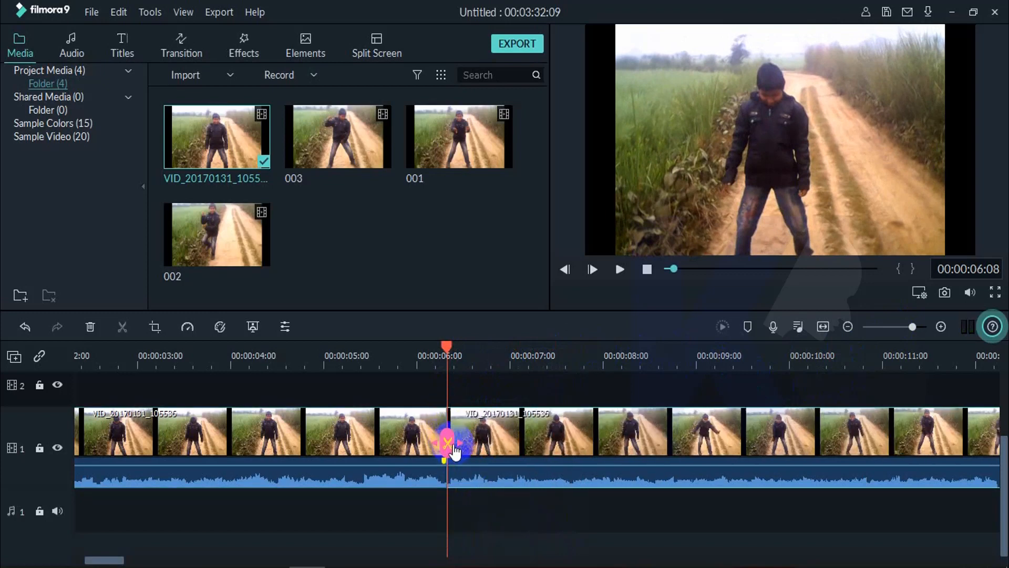
left_click(367, 448)
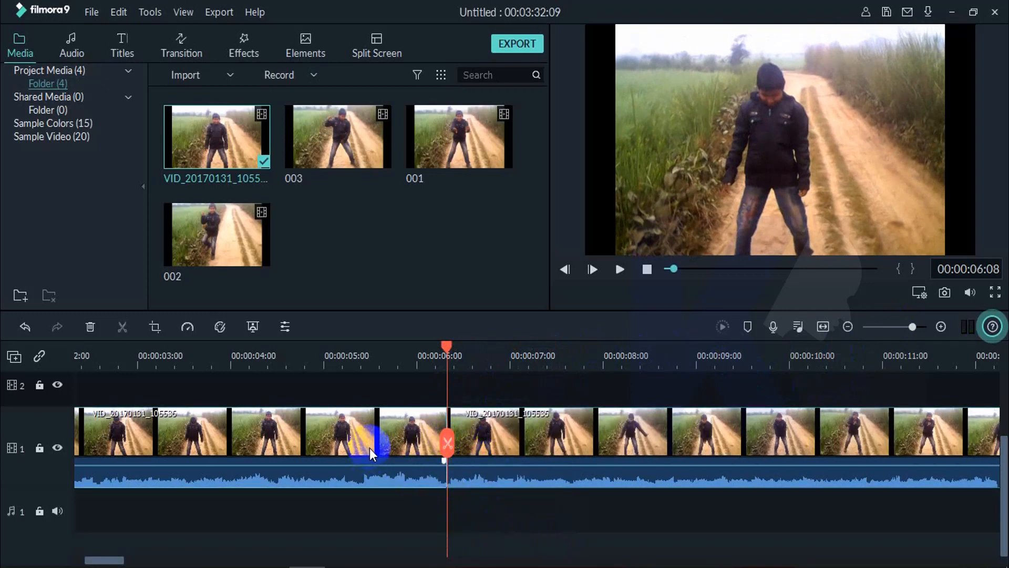
key("Delete")
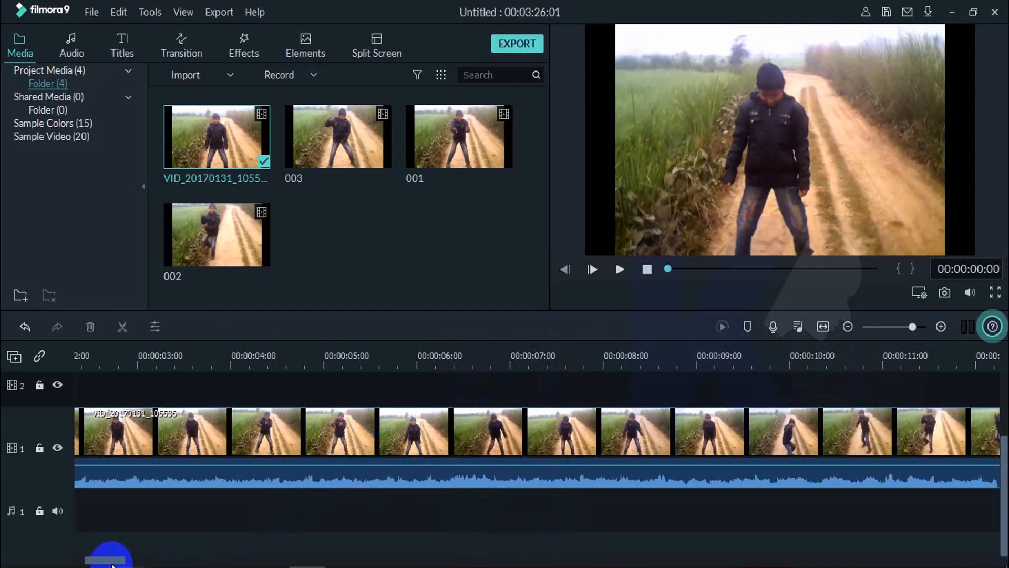
Add the three-part split screen template with parallel slanted dividers at the start of video track 2.
left_click_drag(105, 559, 79, 557)
scroll(198, 492, "up", 3)
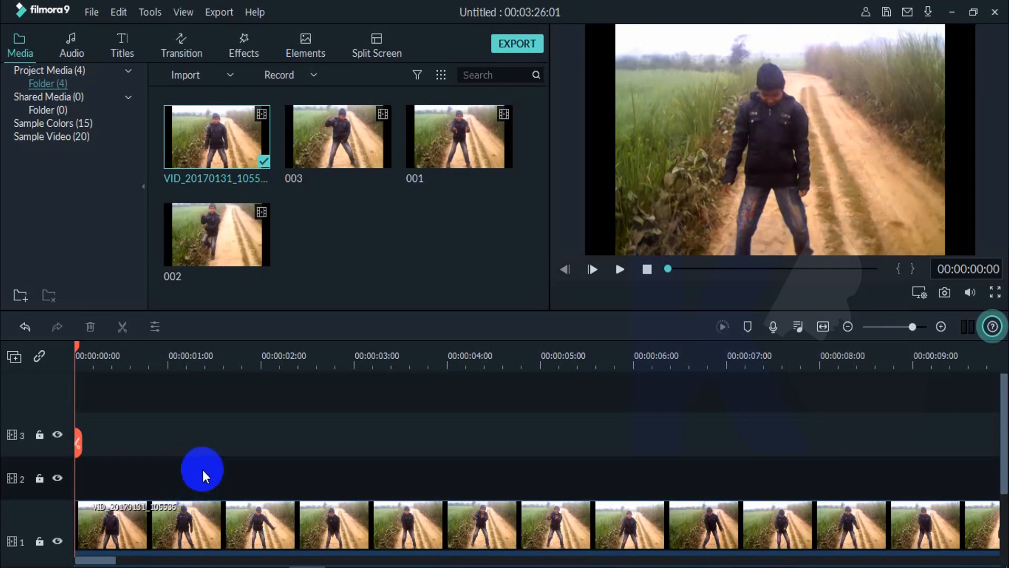
left_click(377, 43)
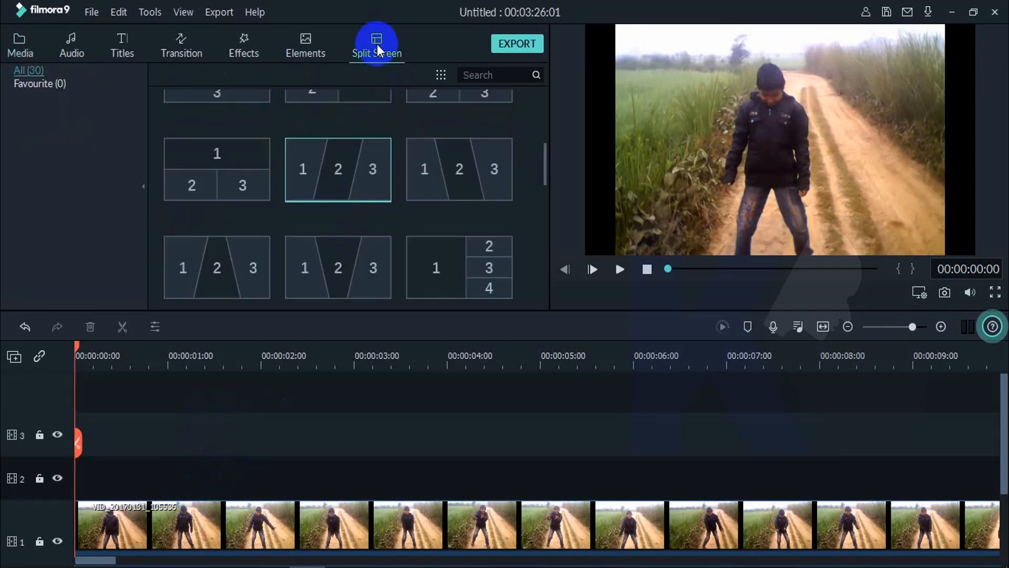
left_click(175, 355)
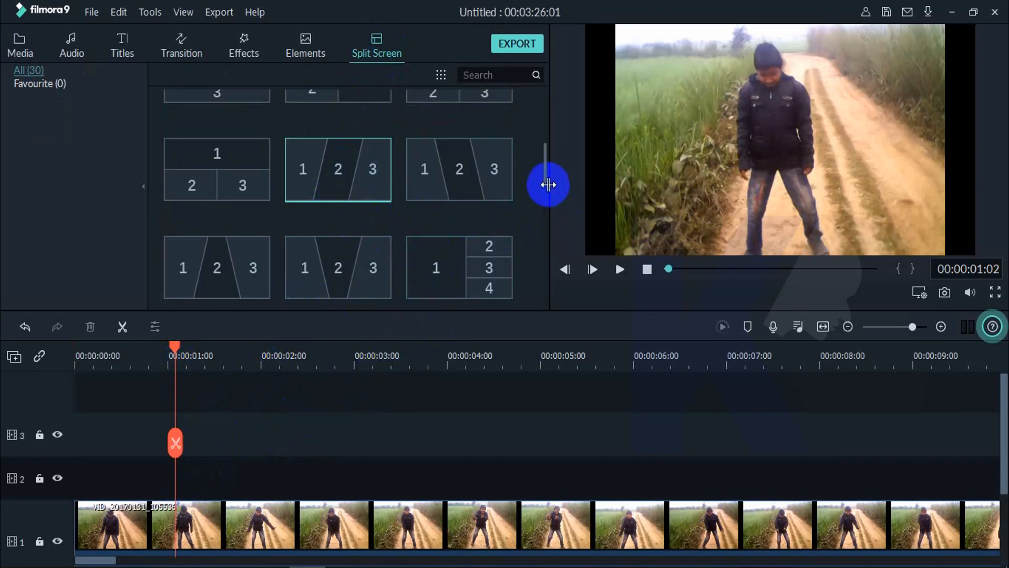
left_click_drag(549, 185, 551, 124)
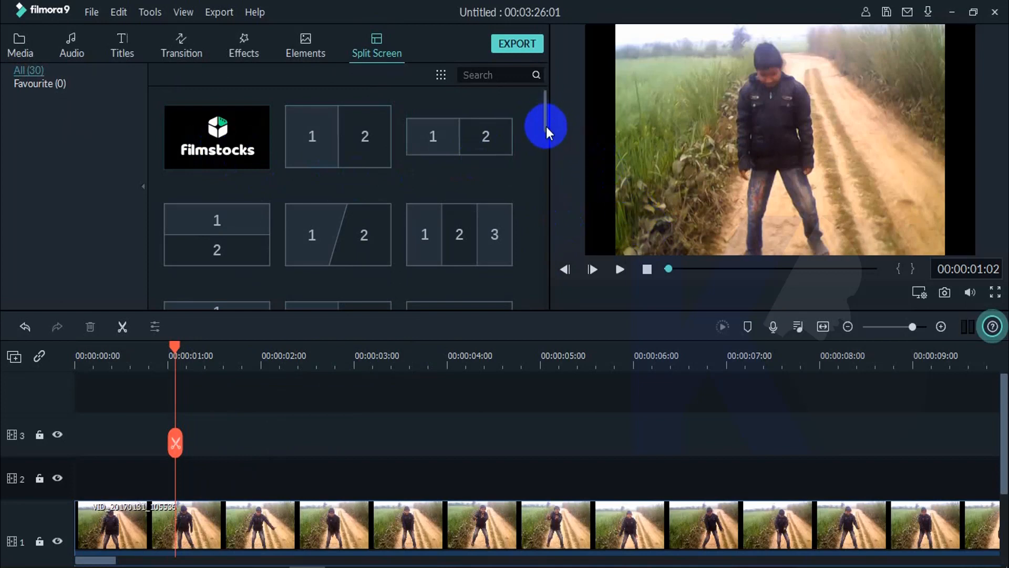
left_click_drag(547, 126, 548, 180)
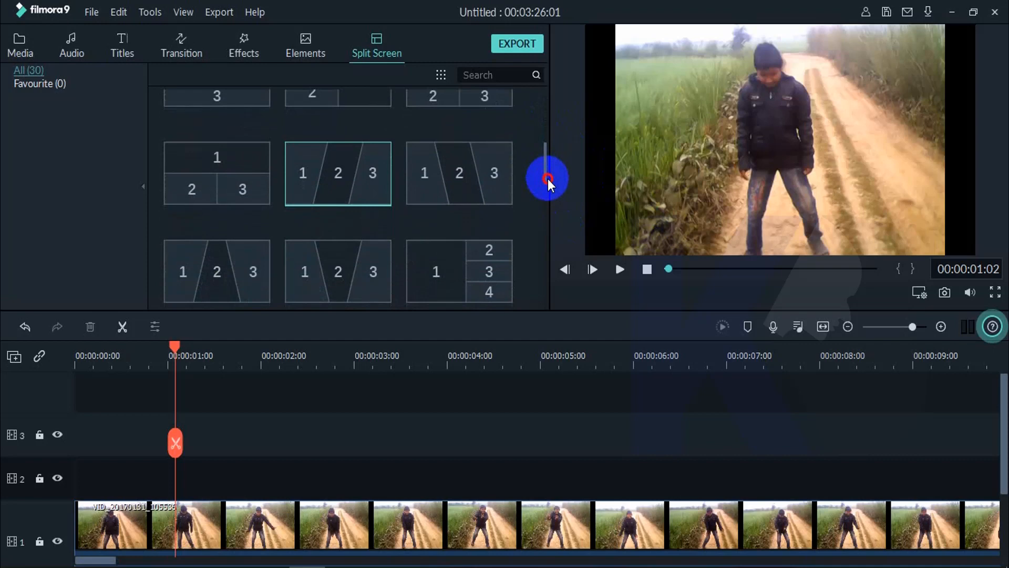
left_click_drag(548, 180, 547, 164)
mouse_move(374, 259)
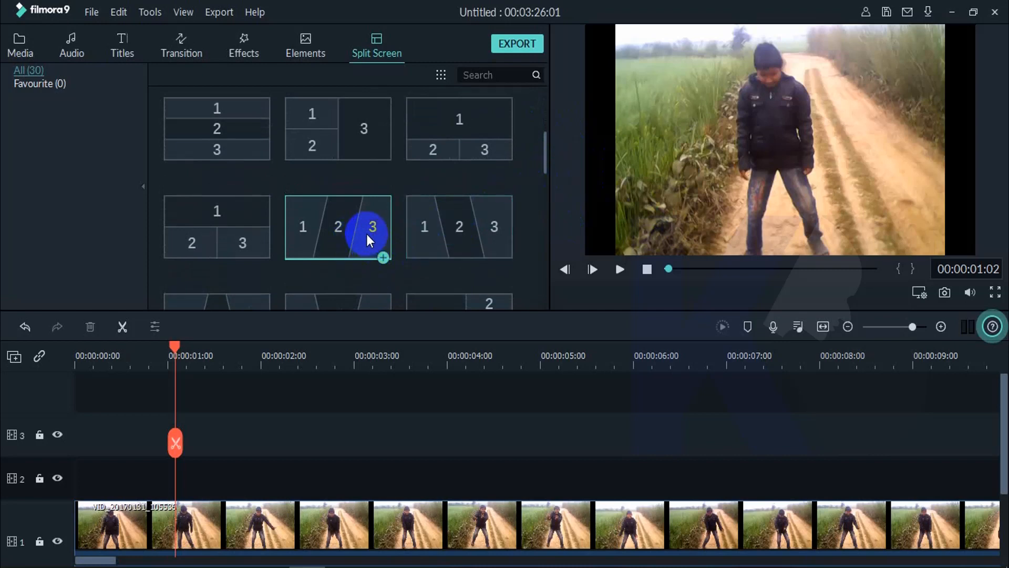
left_click_drag(367, 232, 71, 462)
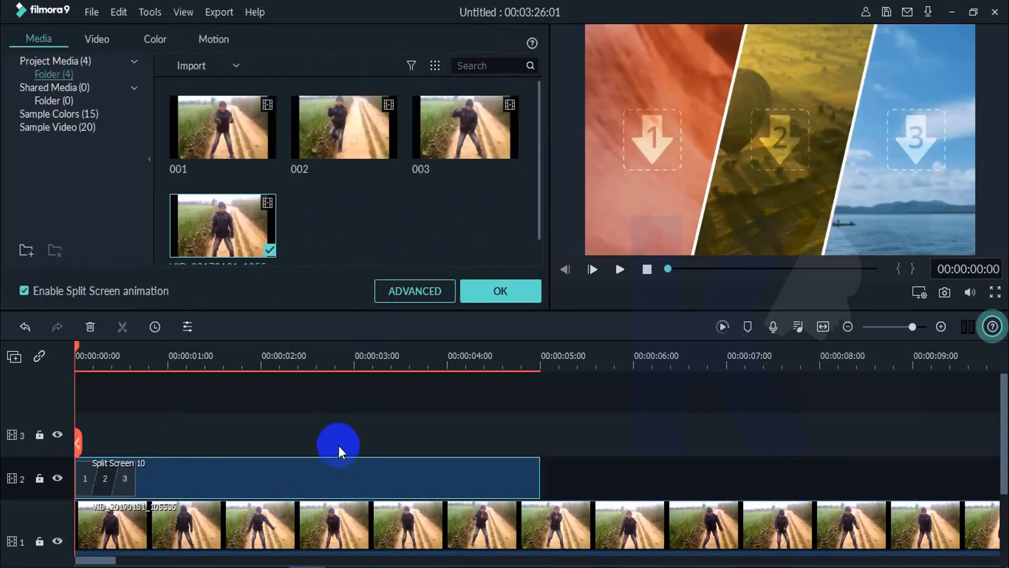
Set the duration of the split screen clip on track 2 to 00:00:24:10.
left_click(283, 358)
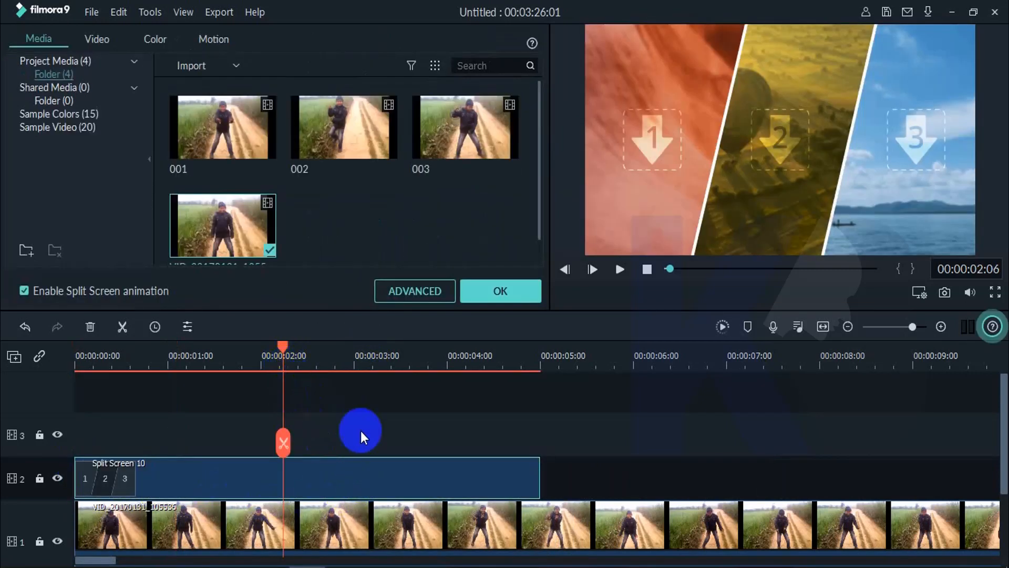
right_click(430, 477)
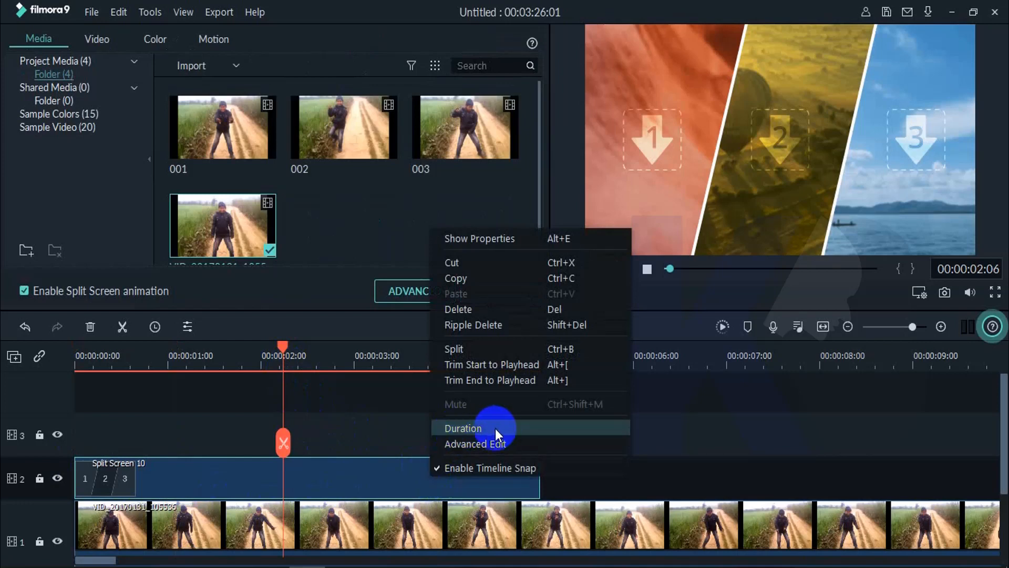
left_click(367, 479)
right_click(367, 478)
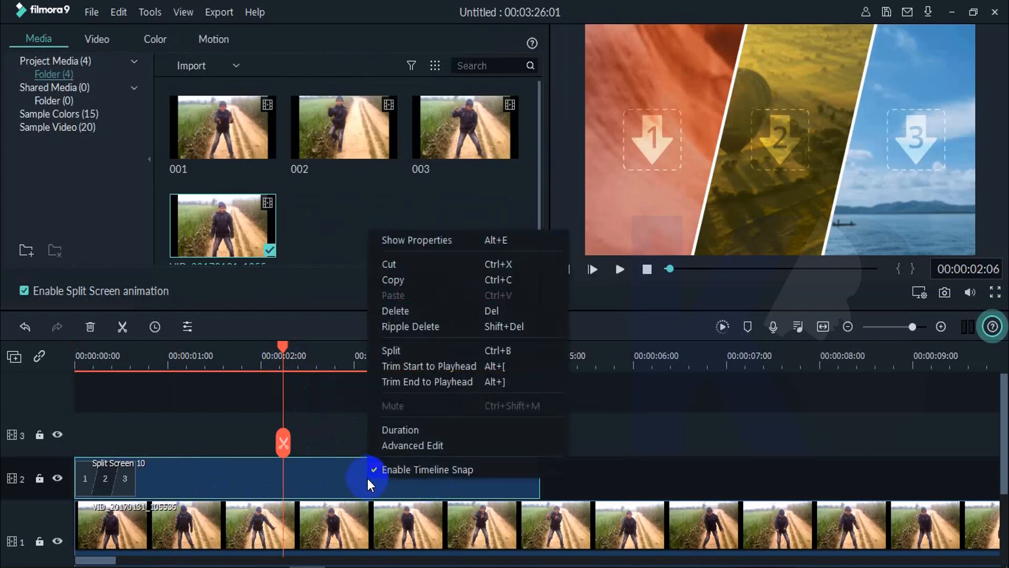
left_click(434, 430)
left_click(513, 229)
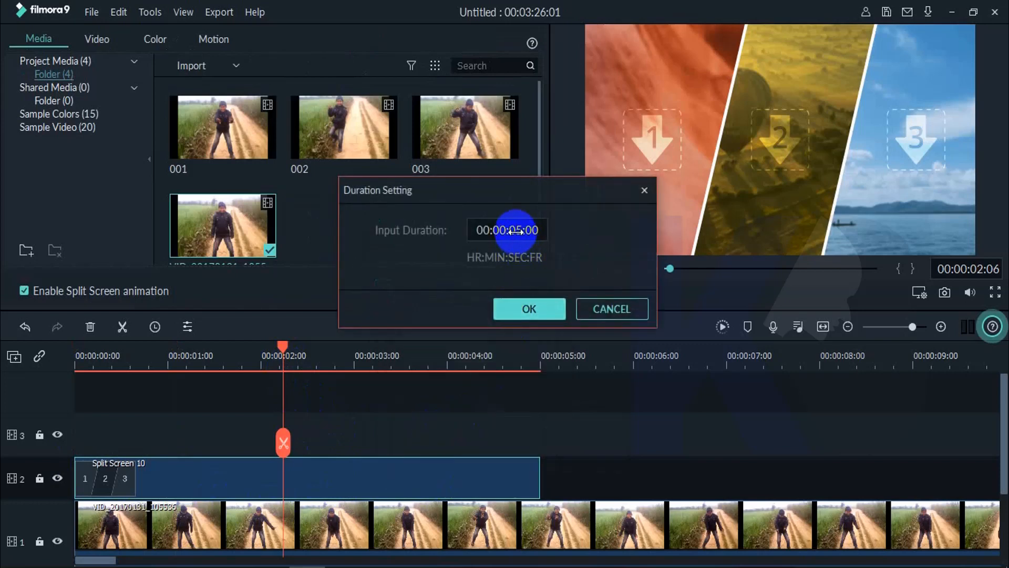
left_click(516, 231)
left_click(517, 230)
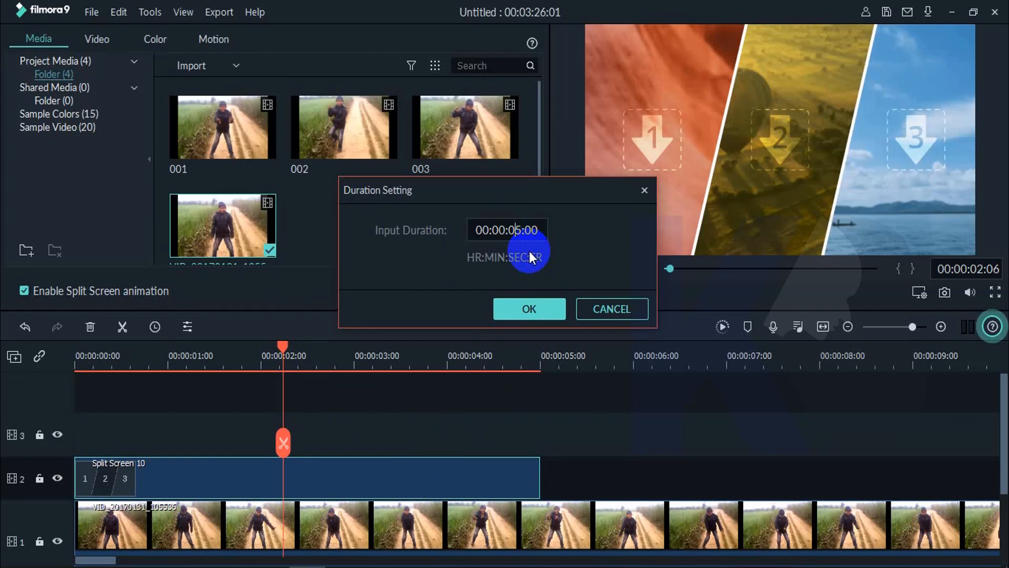
key("BackSpace")
type("2")
key("Right")
key("BackSpace")
type("4")
key("BackSpace")
key("BackSpace")
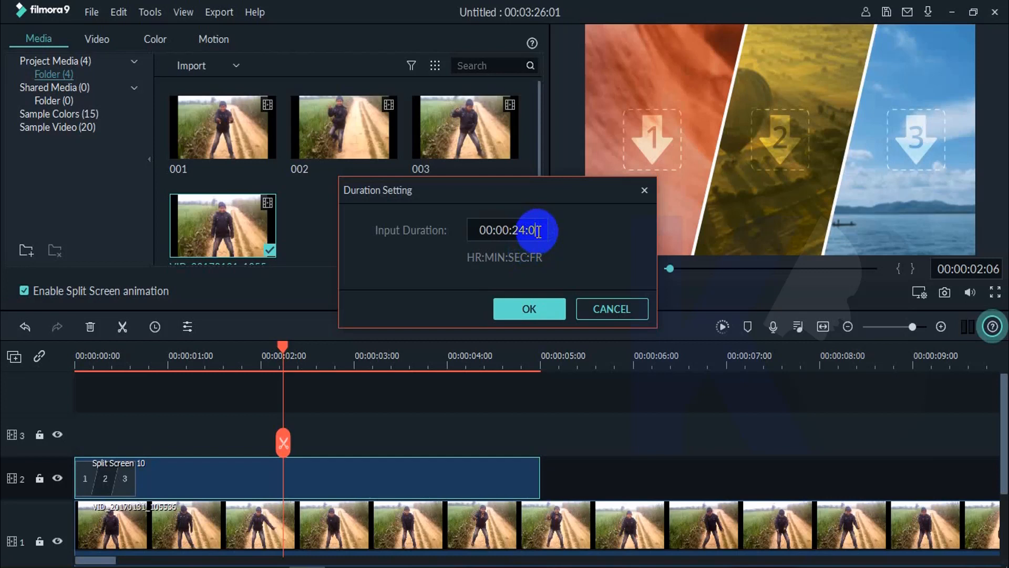
type("10")
left_click(523, 301)
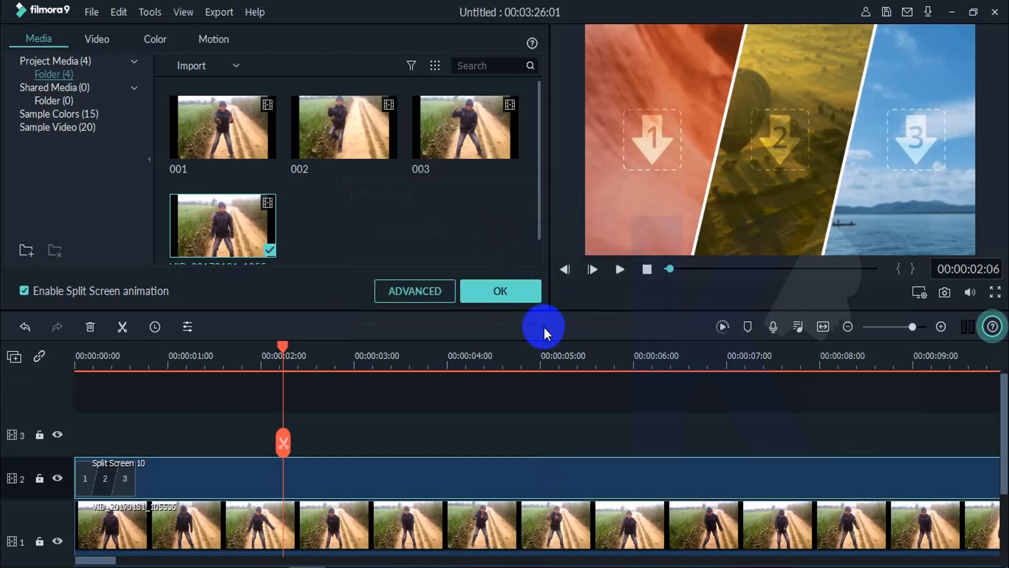
Close the split screen clip's properties and open the clip for advanced editing.
left_click(899, 327)
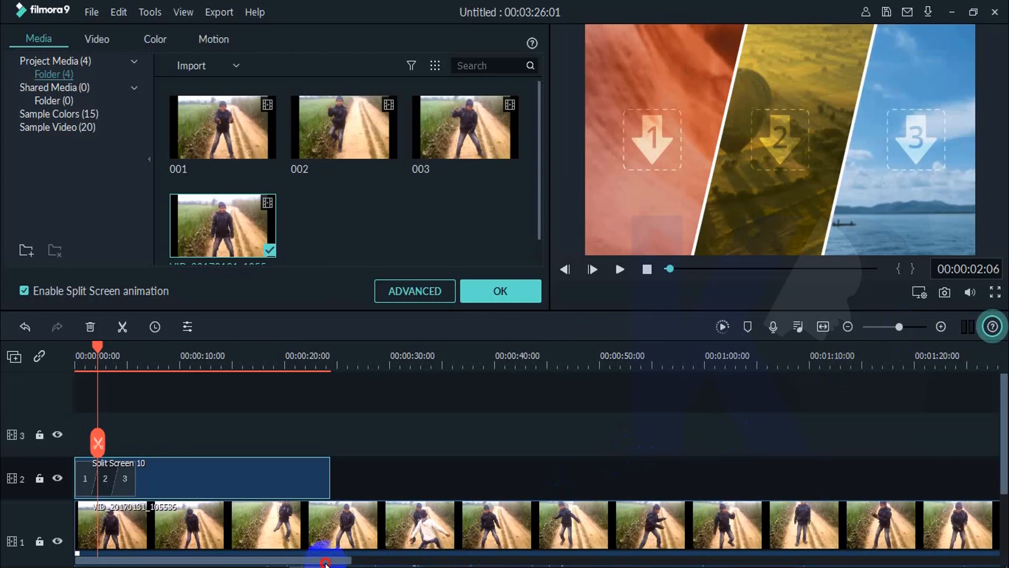
left_click(146, 358)
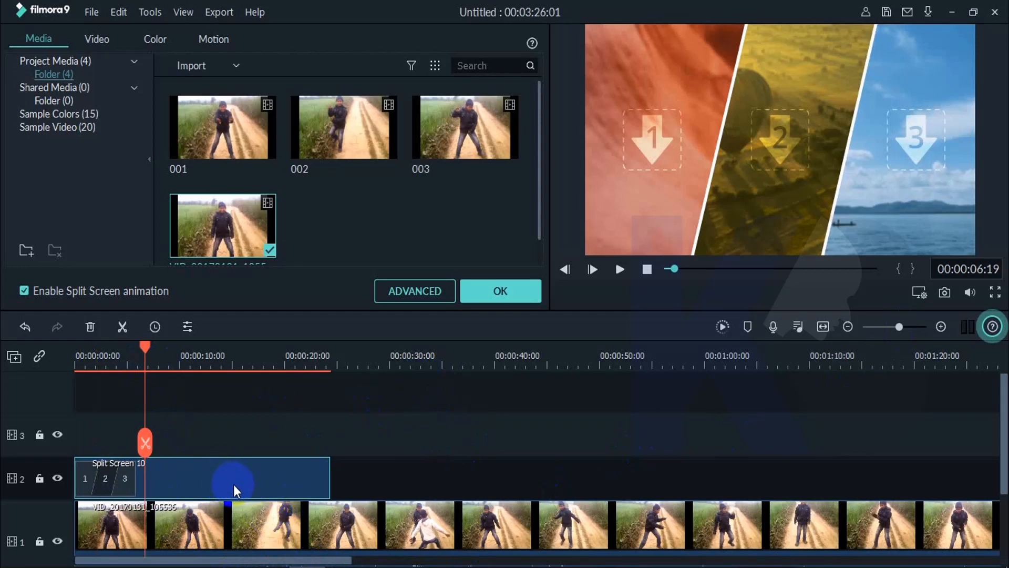
left_click(715, 99)
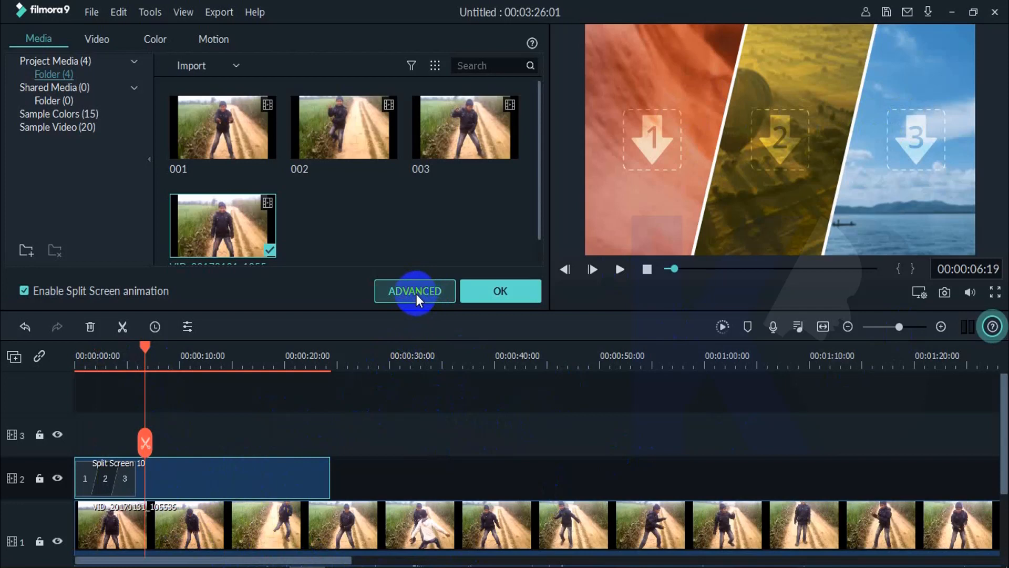
left_click(506, 294)
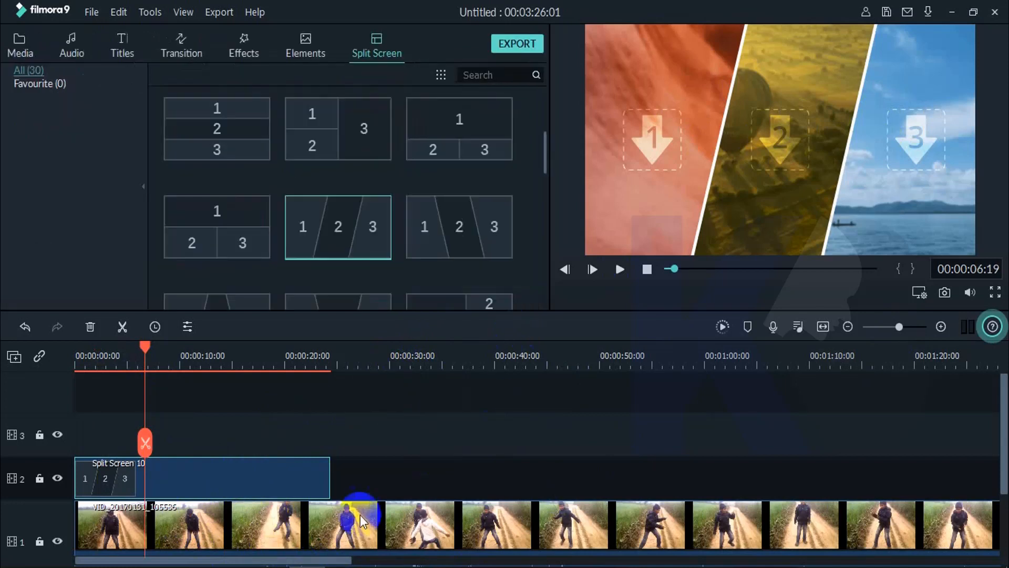
right_click(199, 476)
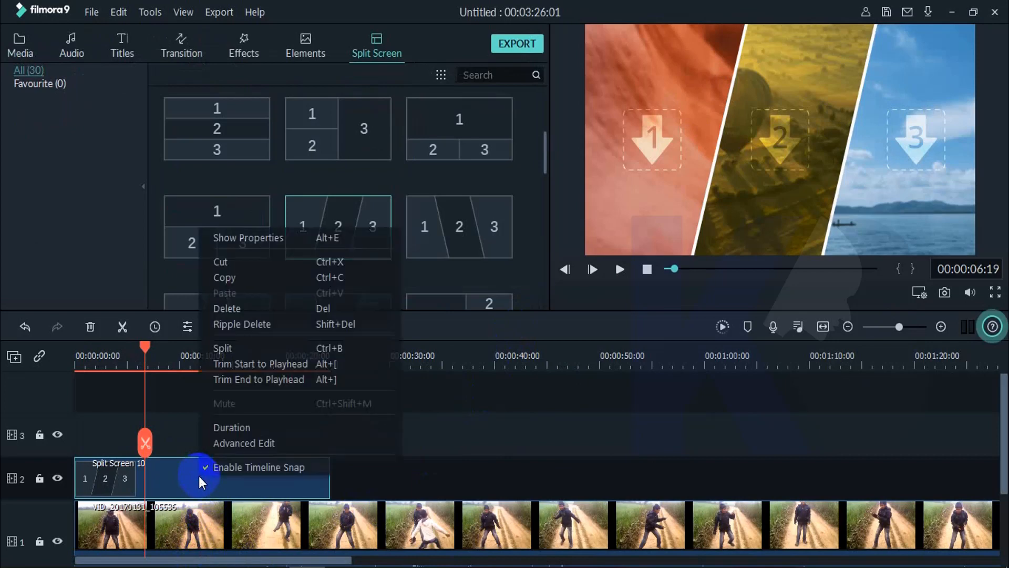
left_click(257, 443)
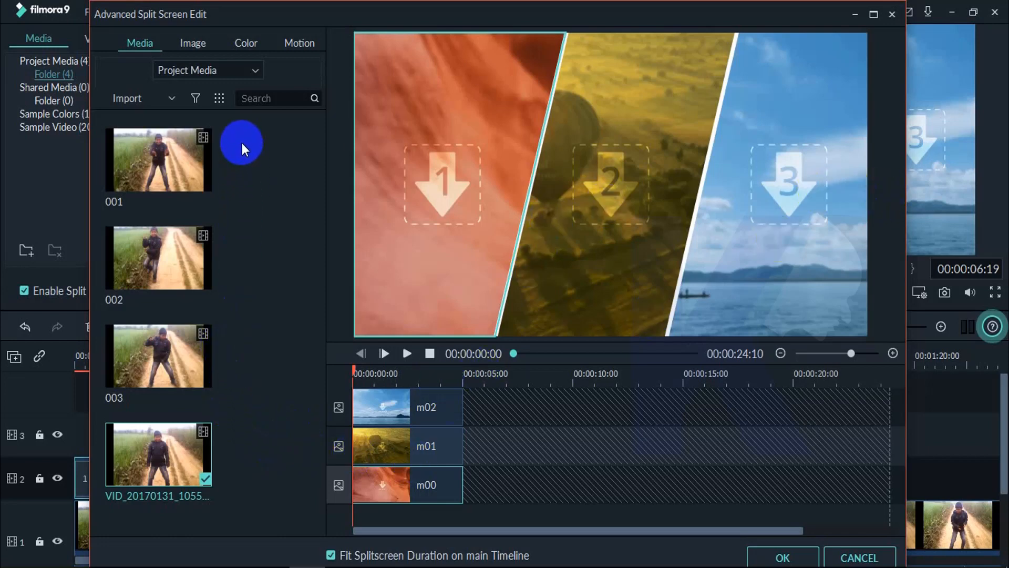
Place clip 001 in the first section of the split screen, replacing placeholder m00.
left_click(198, 339)
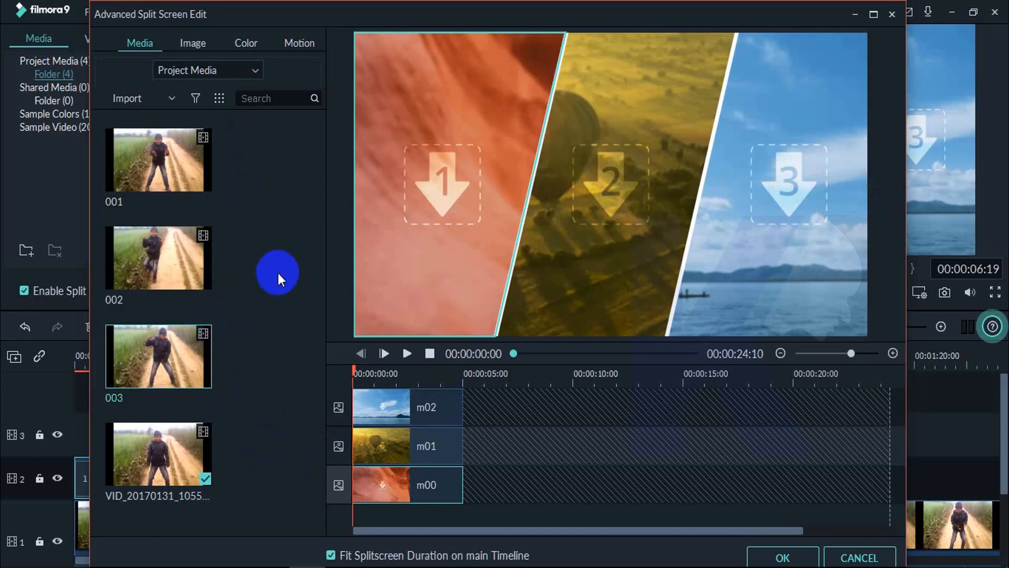
left_click(279, 272)
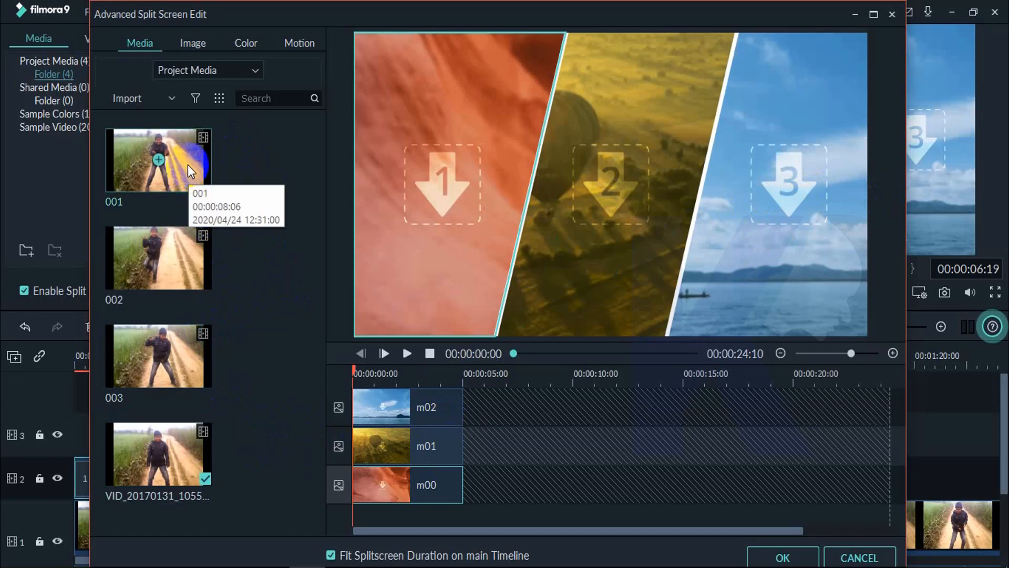
left_click_drag(188, 165, 419, 481)
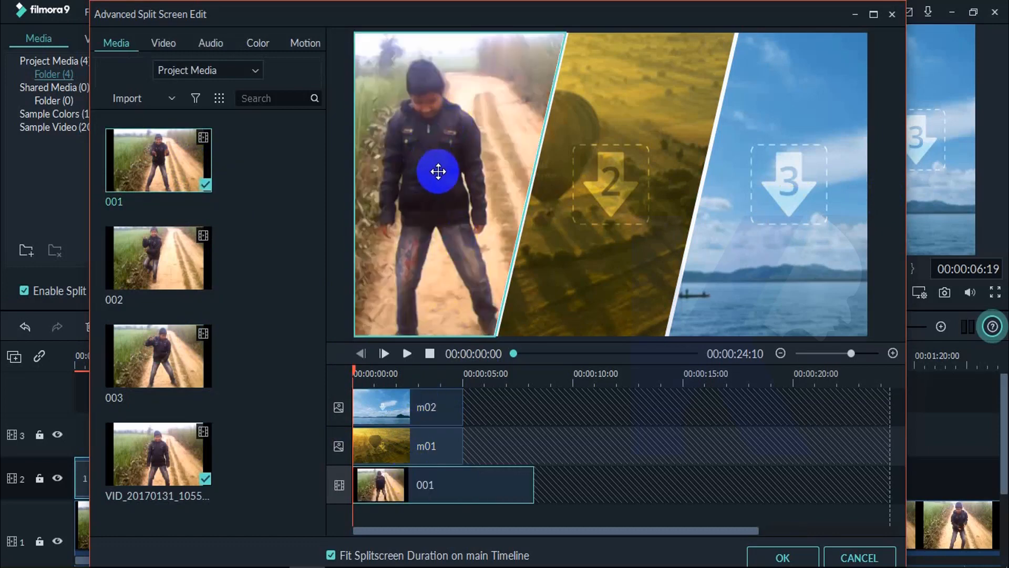
Fill the second section of the split screen with clip 002 and the third section with clip 003.
left_click(176, 252)
left_click(400, 446)
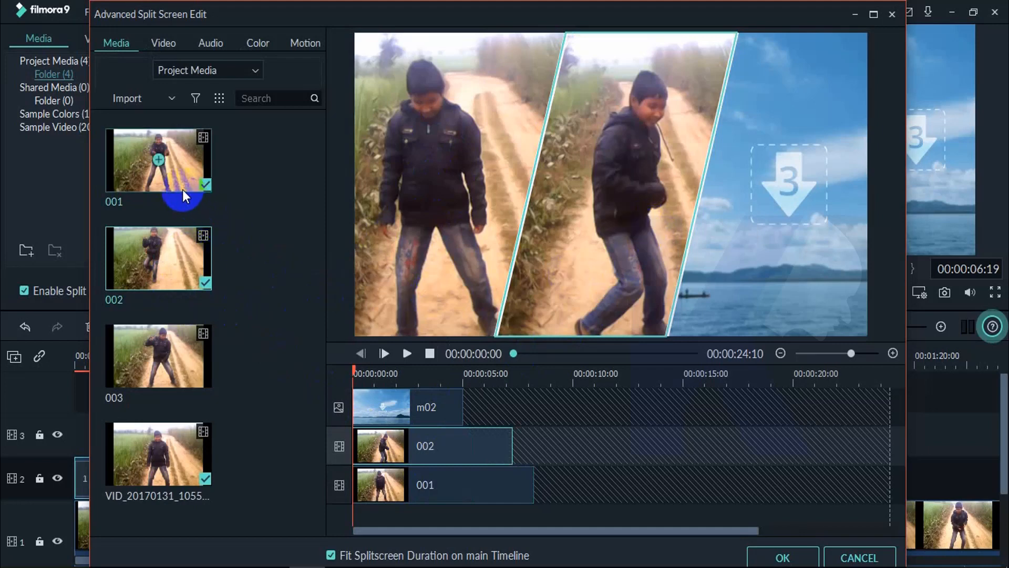
left_click_drag(406, 403, 430, 397)
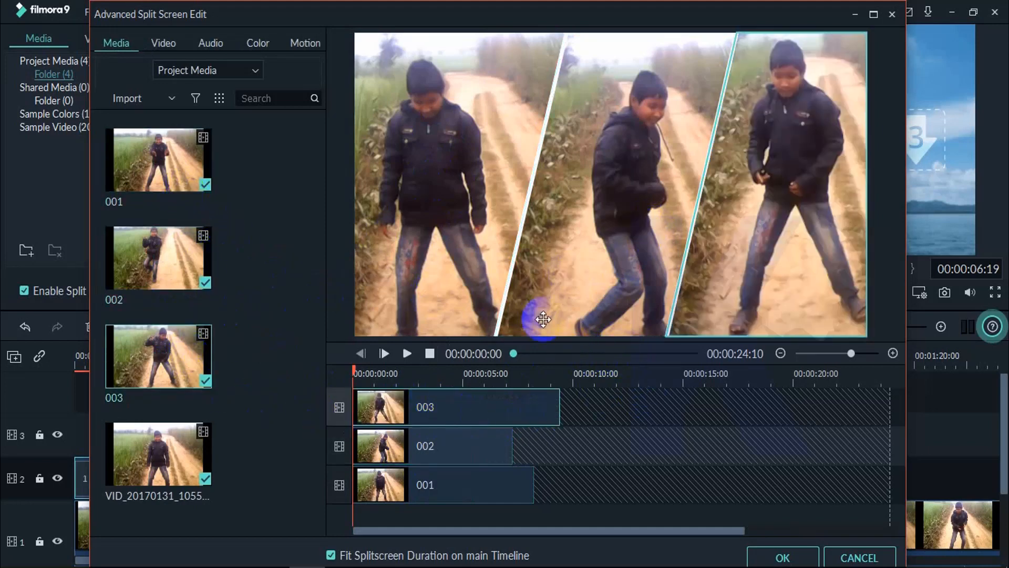
Shift clip 001 slightly left and down within the first section and mute its audio.
left_click(441, 174)
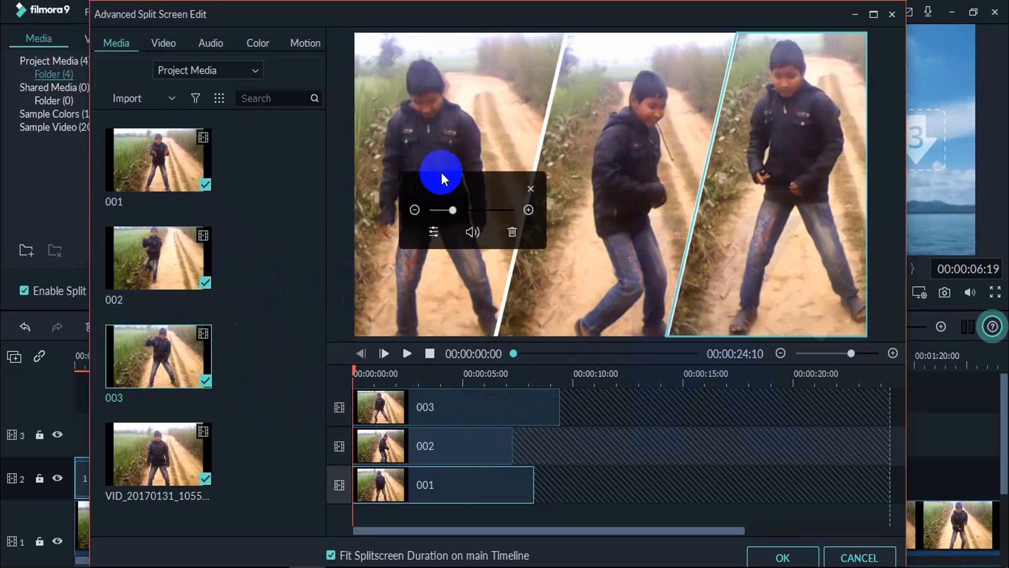
mouse_move(450, 130)
left_mouse_down()
mouse_move(447, 151)
mouse_move(465, 152)
mouse_move(439, 113)
mouse_move(440, 138)
left_mouse_up()
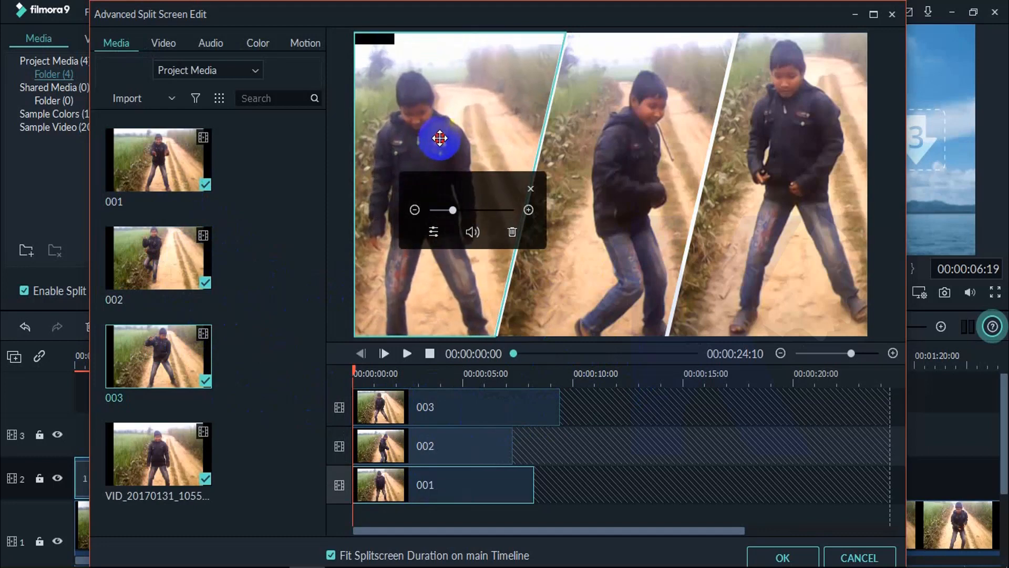
left_click_drag(453, 210, 454, 235)
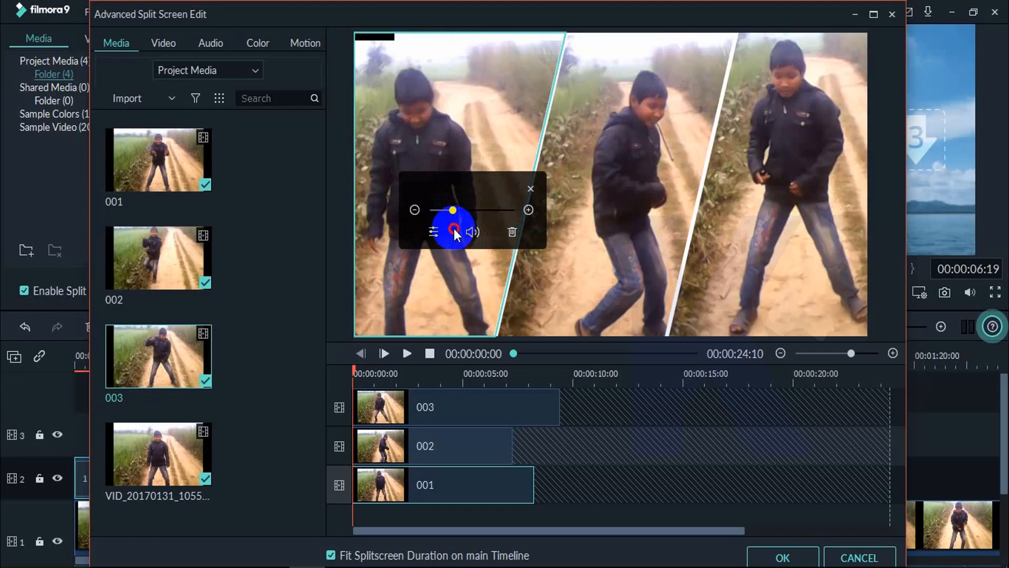
left_click_drag(454, 234, 455, 234)
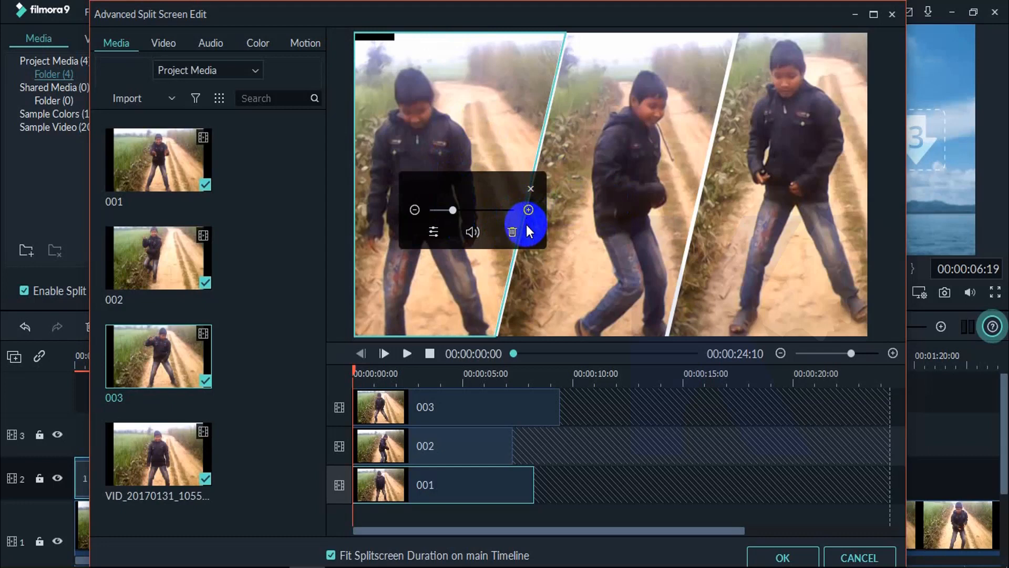
left_click_drag(501, 260, 500, 261)
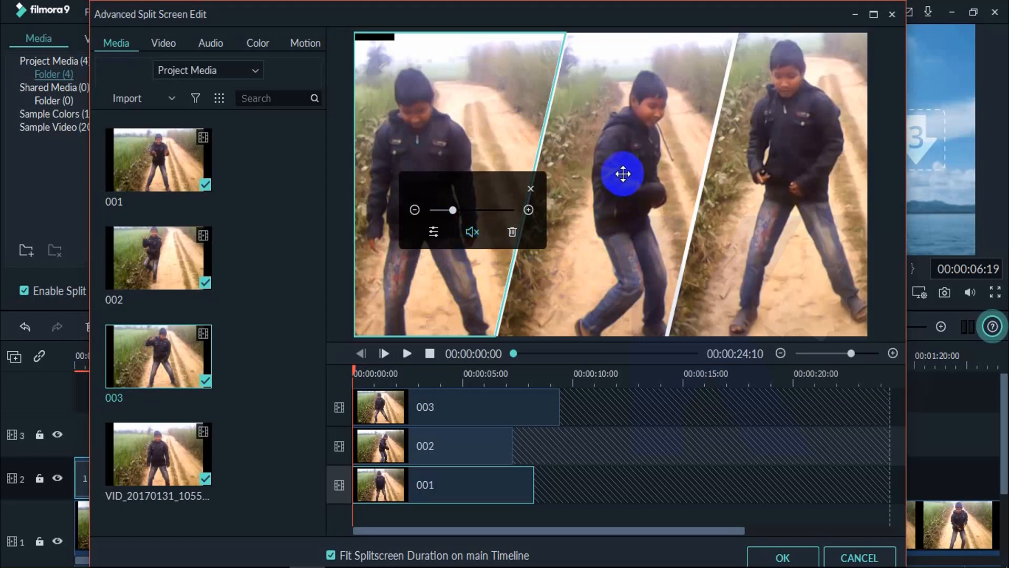
Shift clip 002 left and slightly down within the middle section and mute its audio.
left_click(620, 177)
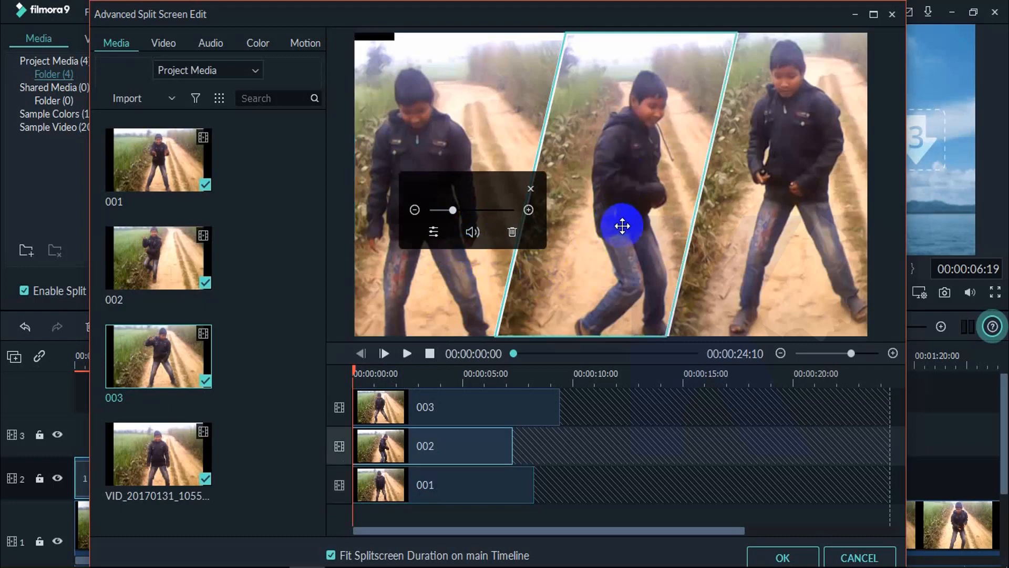
mouse_move(626, 216)
left_mouse_down()
mouse_move(608, 210)
mouse_move(610, 223)
left_mouse_up()
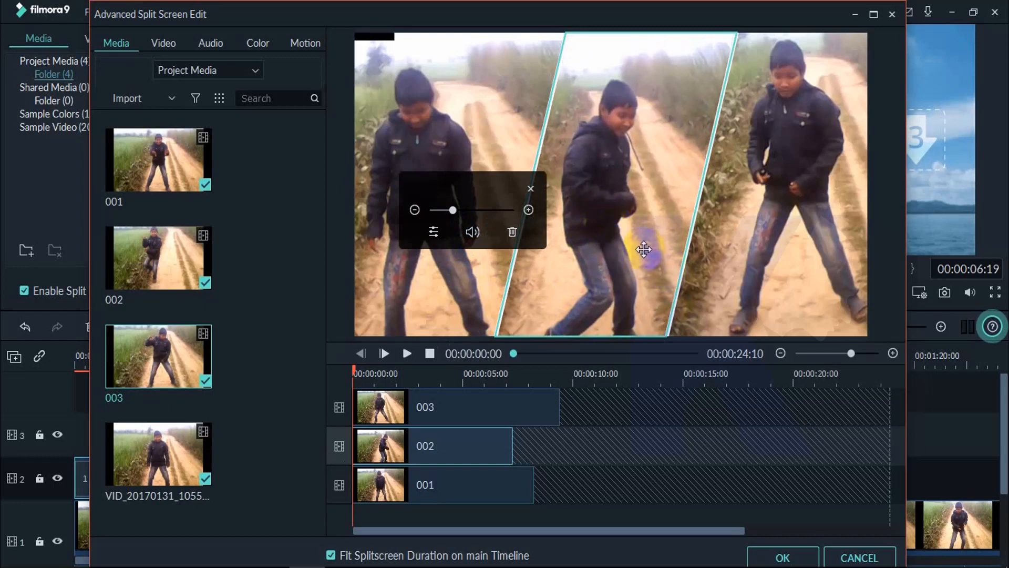
left_click(481, 243)
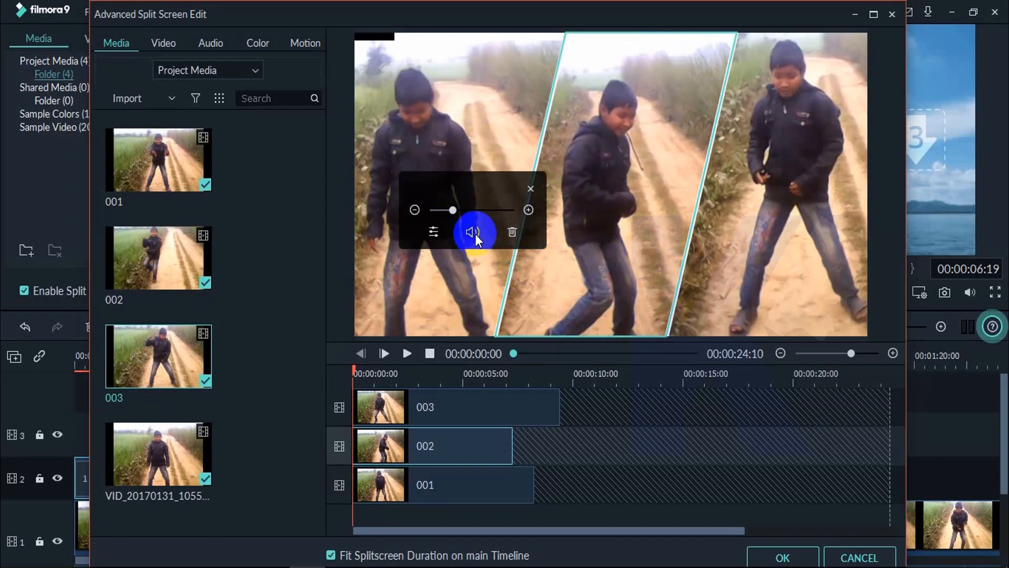
Shift clip 003 slightly left and down within the third section and mute its audio.
left_click(789, 215)
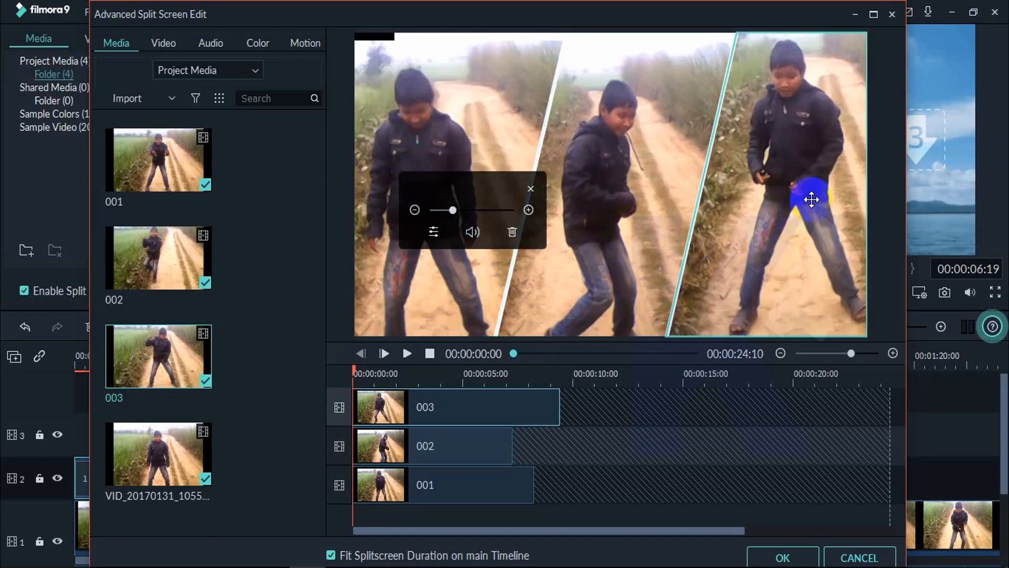
mouse_move(803, 224)
left_mouse_down()
mouse_move(788, 243)
mouse_move(800, 192)
mouse_move(799, 205)
left_mouse_up()
left_click(471, 232)
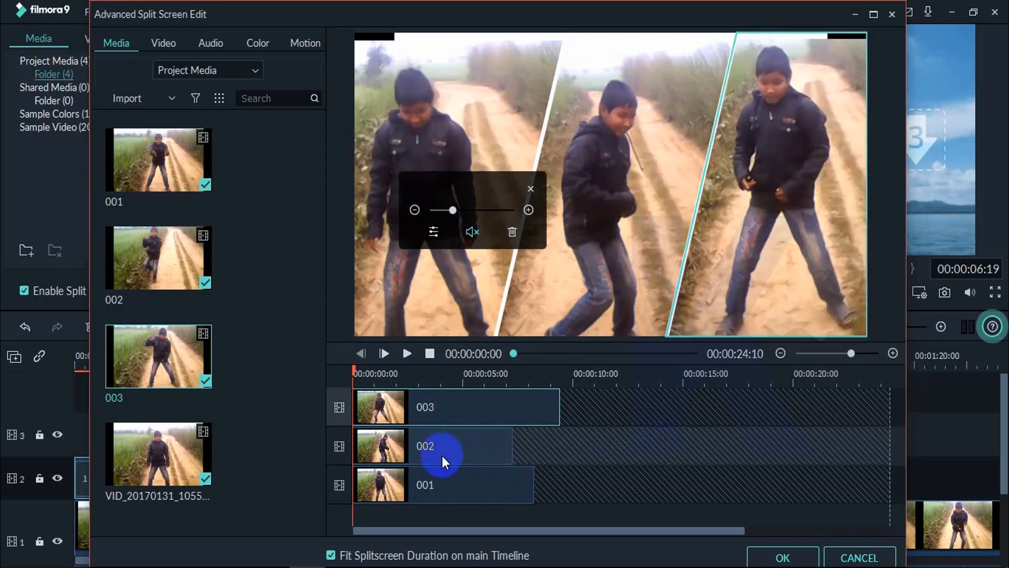
Stagger the section clips in time so 002 starts where 001 ends and 003 starts where 002 ends.
left_click(464, 490)
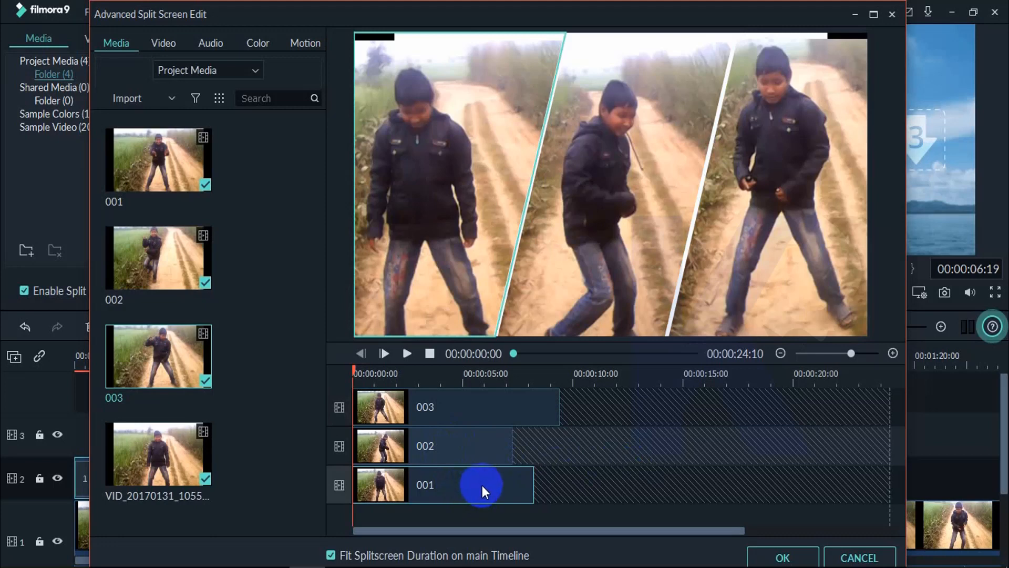
left_click(445, 448)
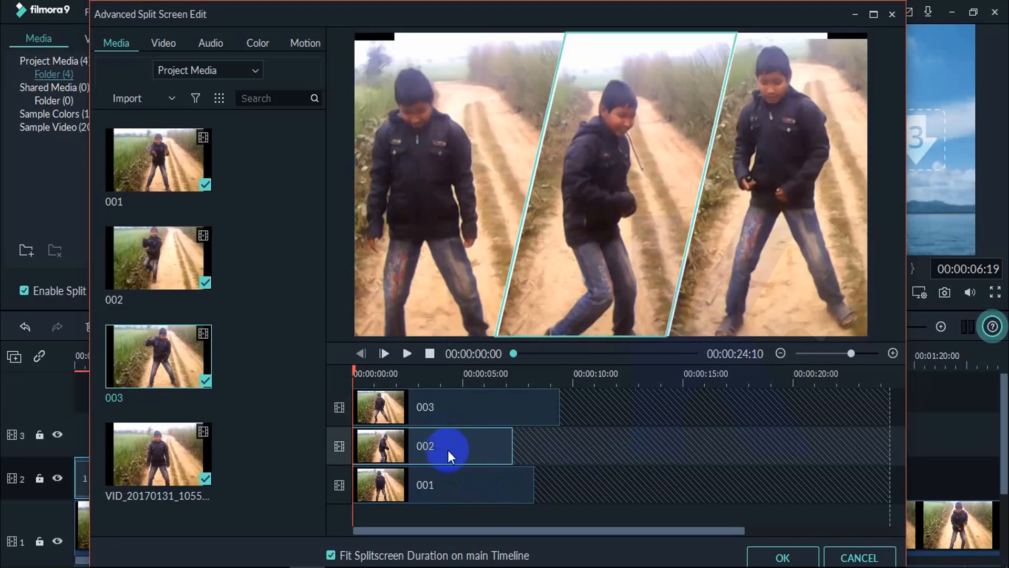
left_click_drag(455, 449, 636, 440)
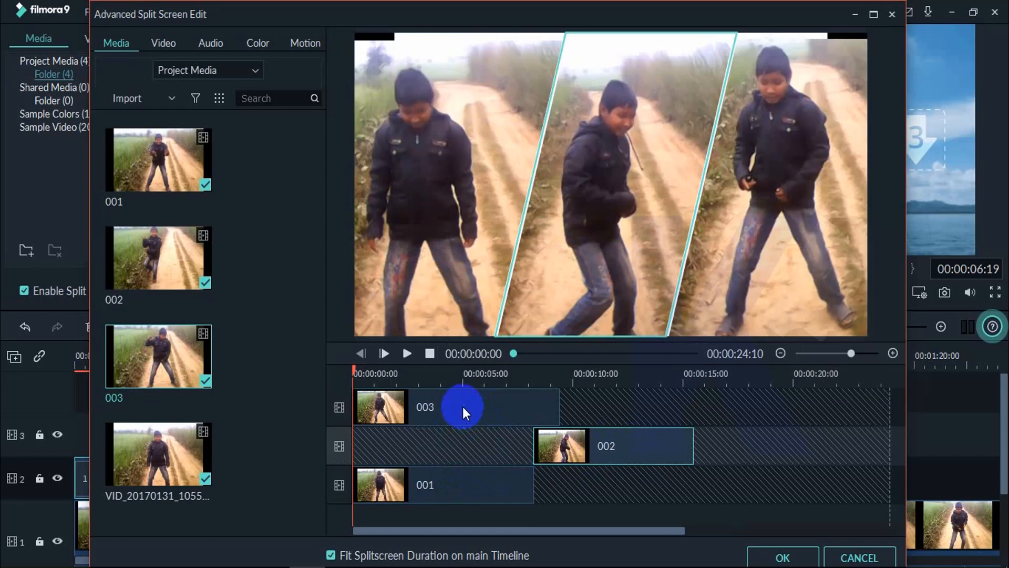
left_click_drag(463, 406, 810, 398)
left_click_drag(563, 531, 518, 556)
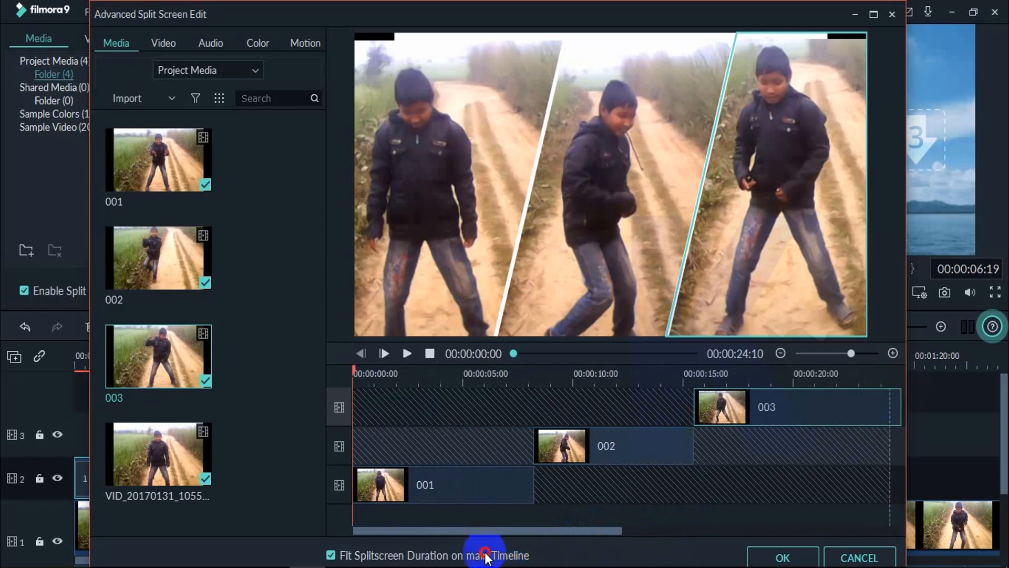
Apply the advanced split screen edits and close the split screen clip's settings.
left_click(781, 558)
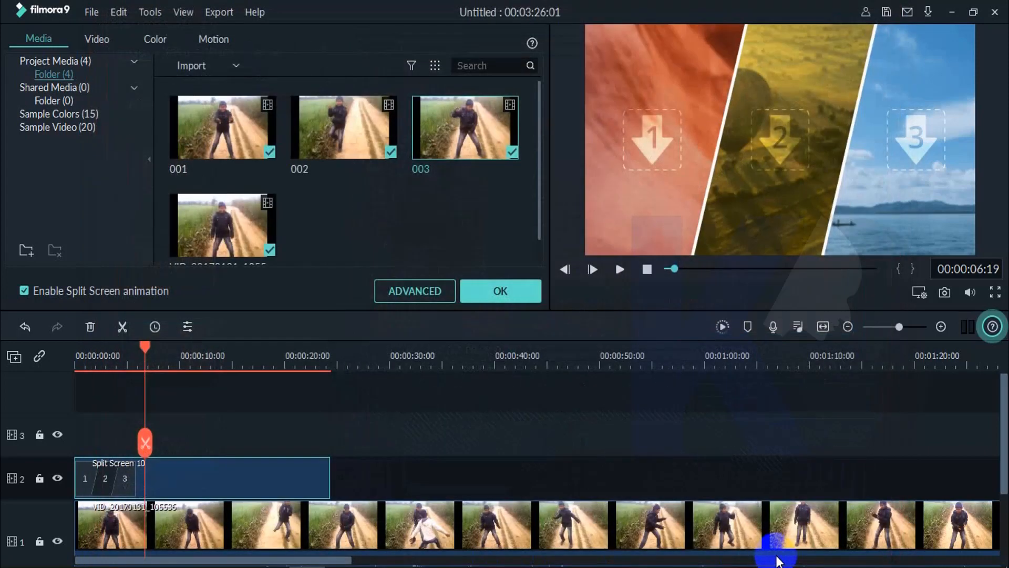
left_click(654, 485)
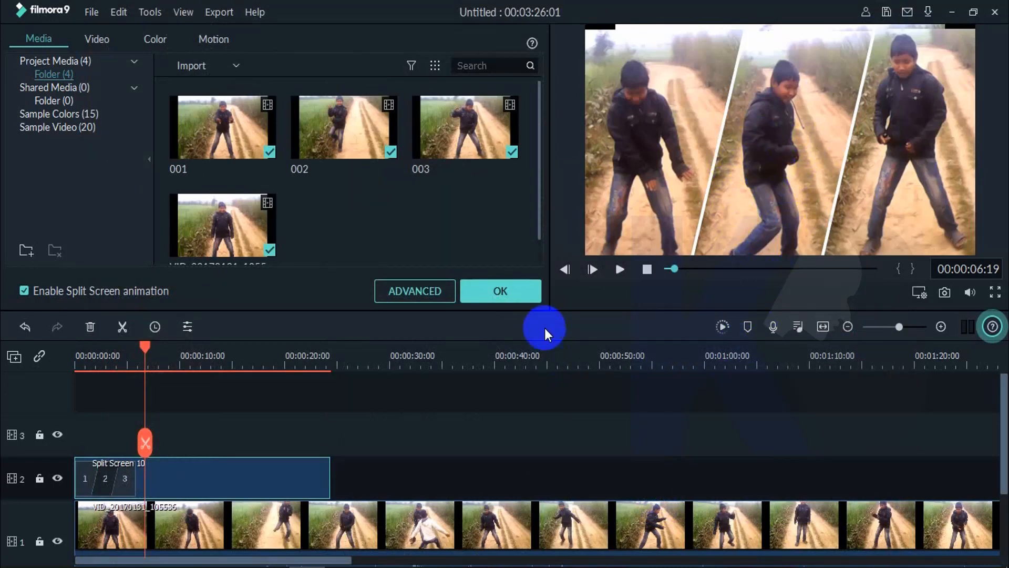
left_click(530, 298)
left_click(507, 297)
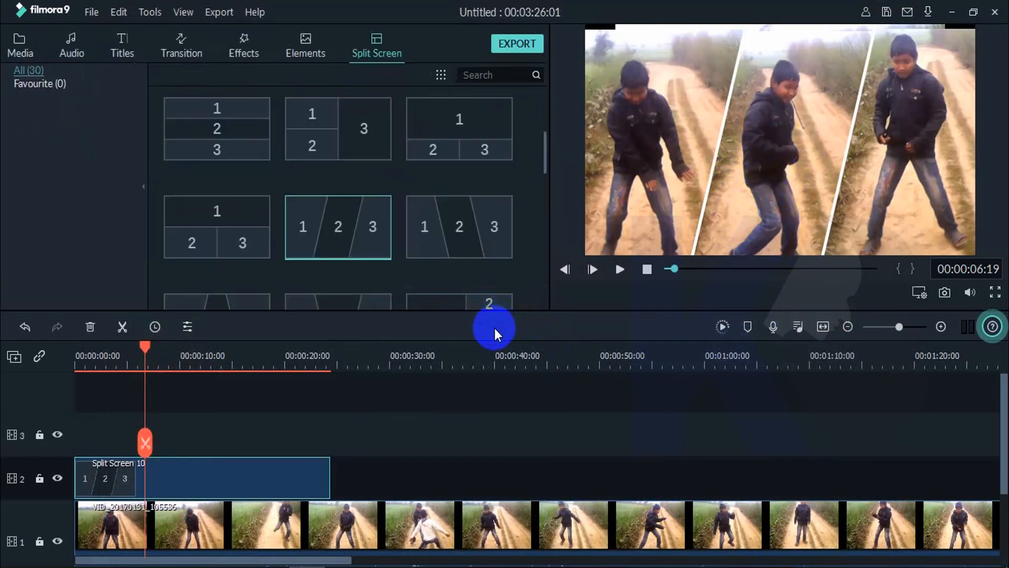
Play the timeline from the beginning to just past the end of the split screen clip.
left_click(21, 52)
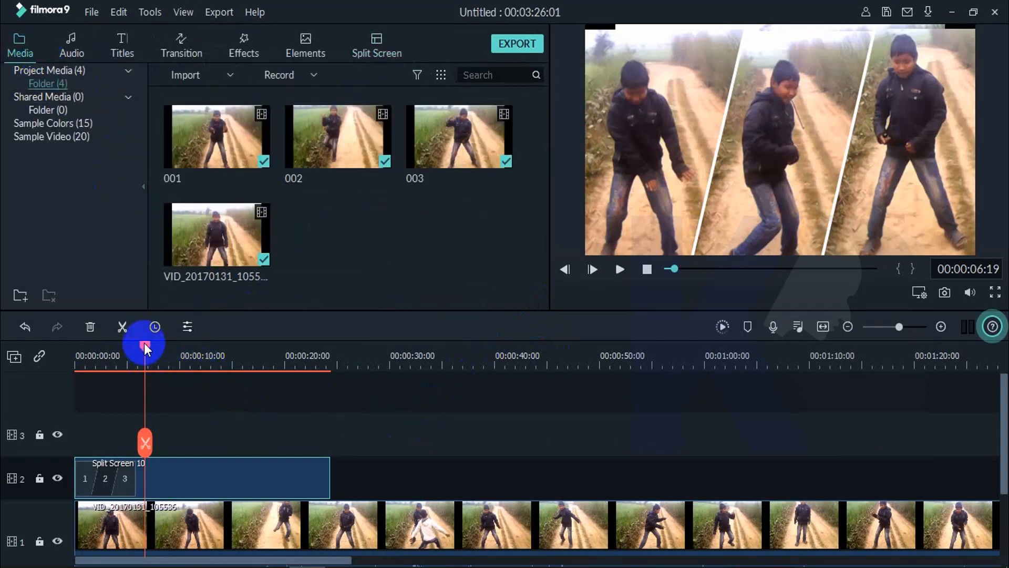
left_click_drag(144, 343, 3, 365)
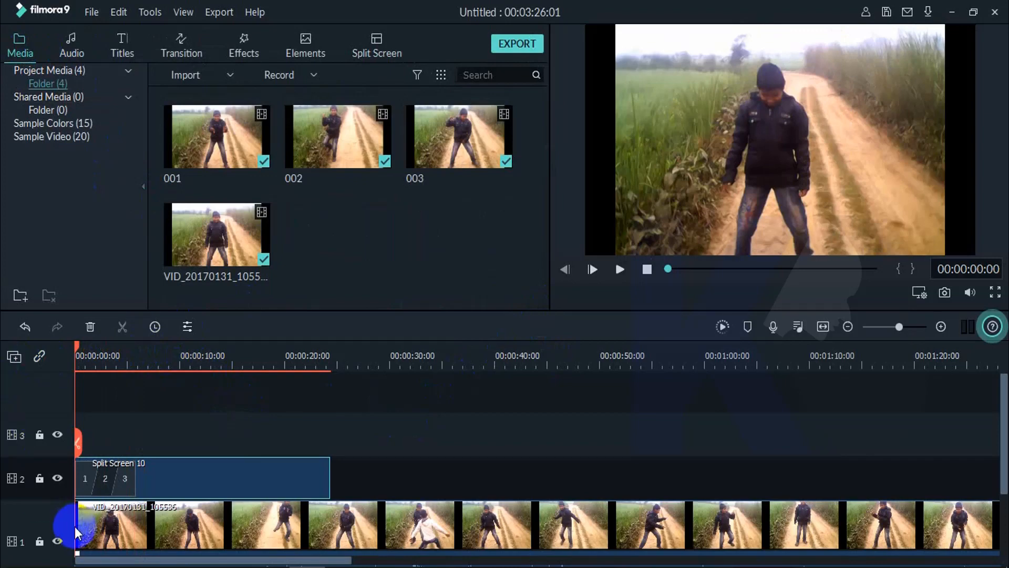
scroll(277, 526, "down", 3)
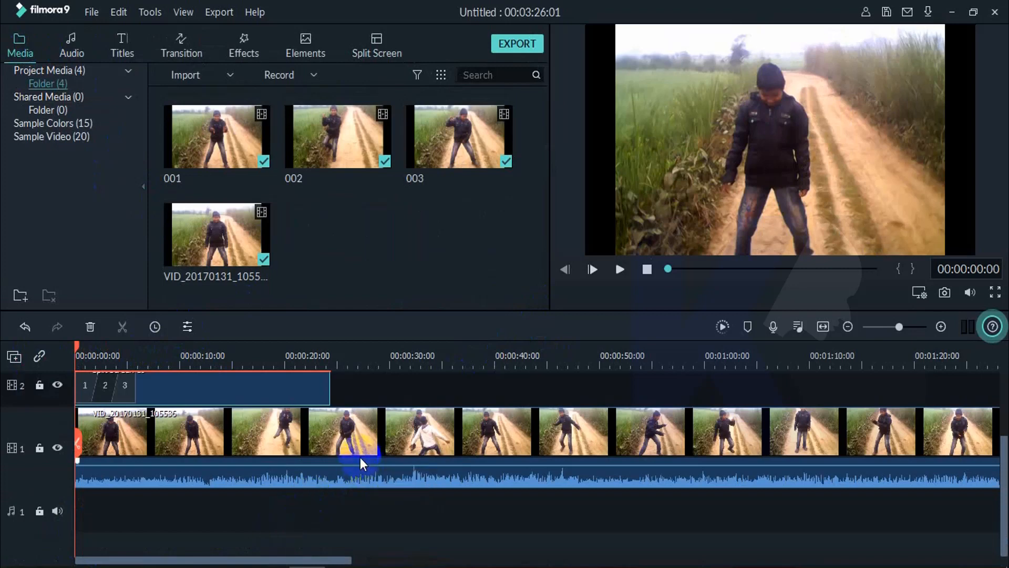
scroll(361, 457, "up", 2)
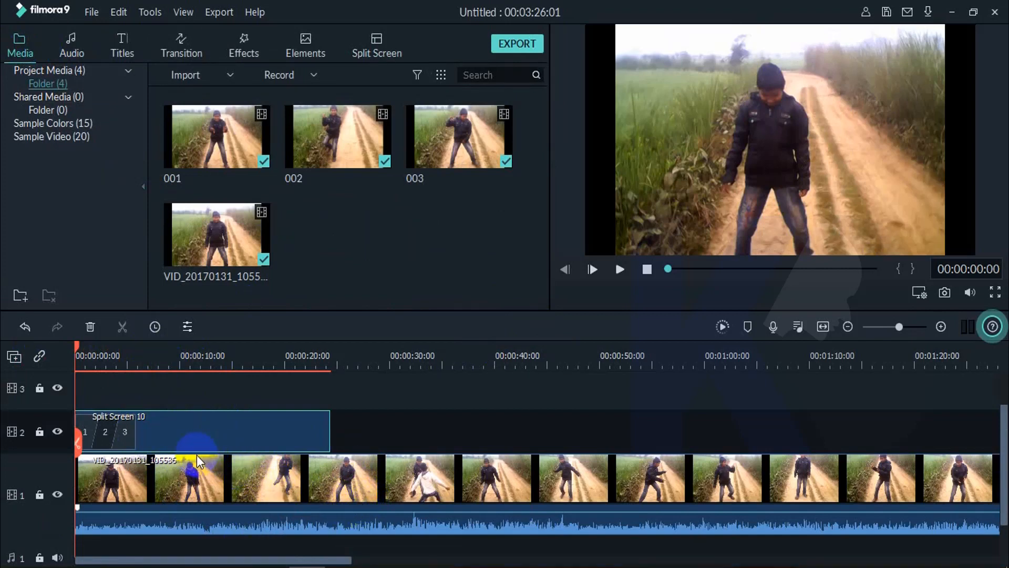
key("space")
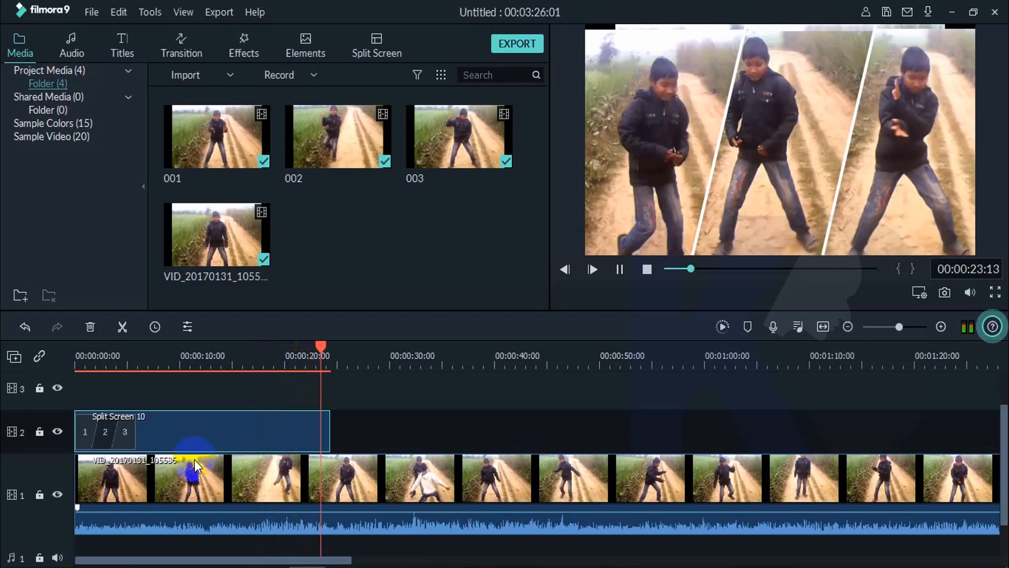
key("space")
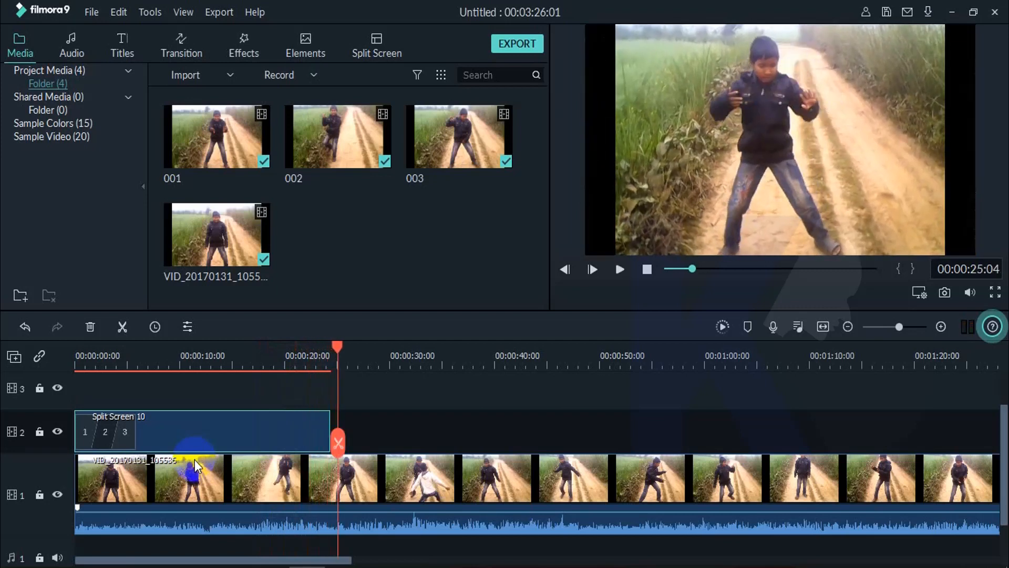
Check the split screen at 00:00:11:19 and 00:00:17:04, and replay it from the start up to 00:00:19:05.
left_click(197, 358)
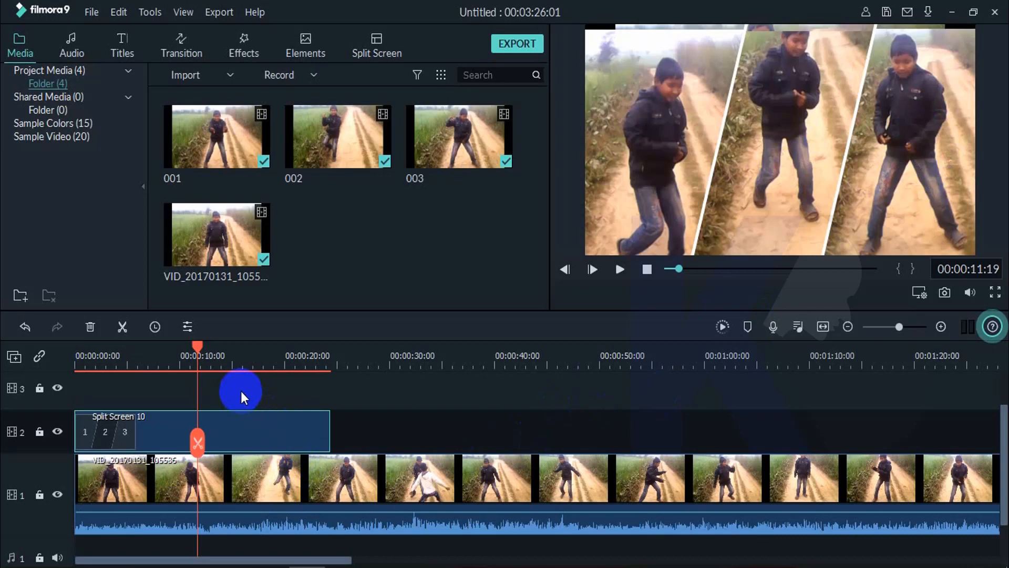
left_click(254, 361)
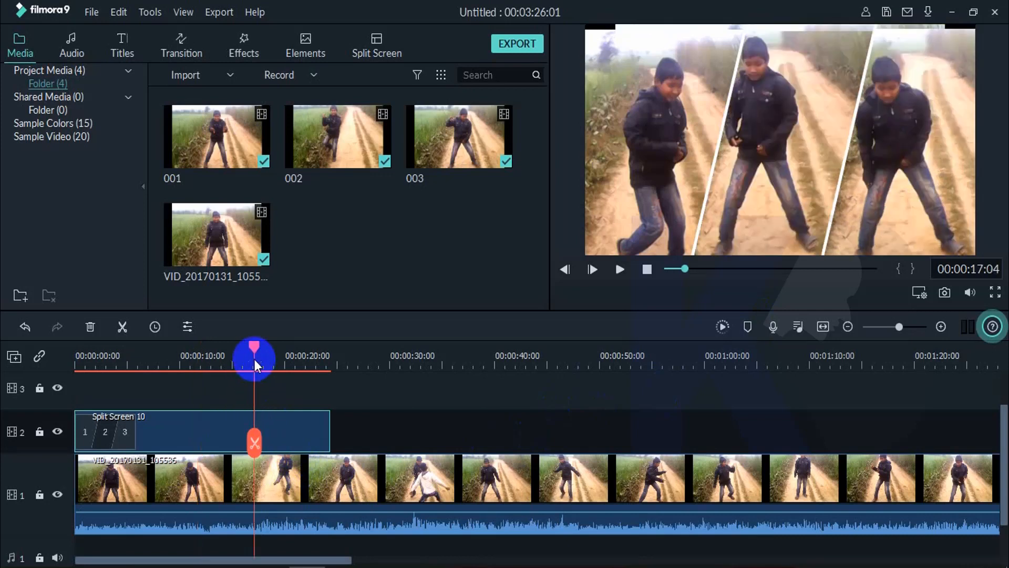
left_click_drag(255, 348, 1, 388)
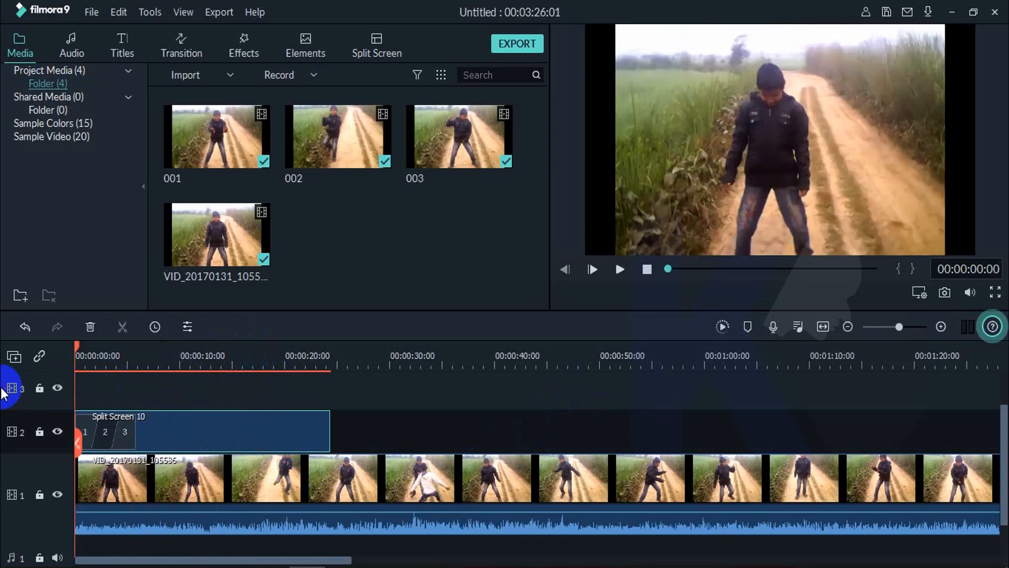
key("space")
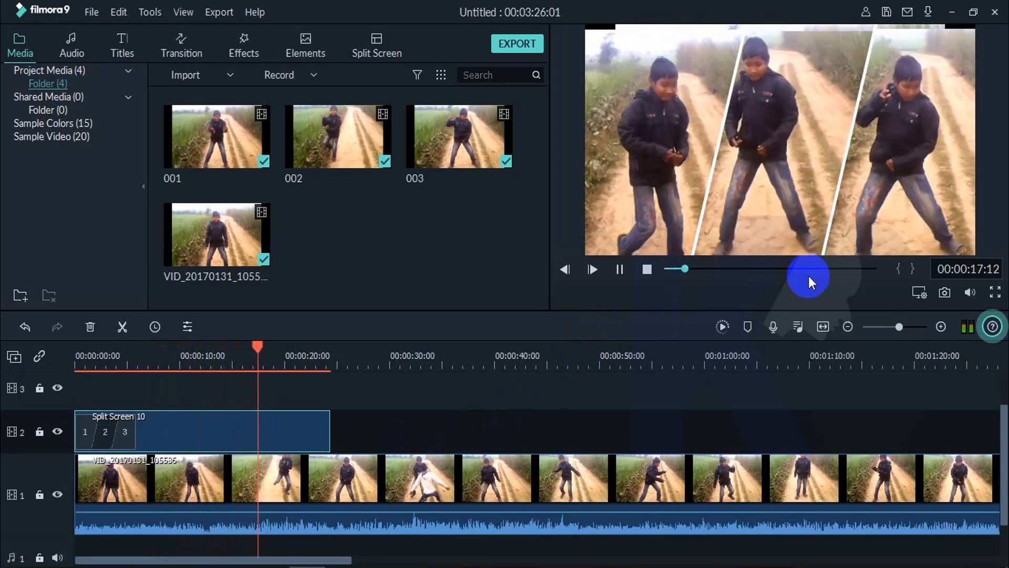
key("space")
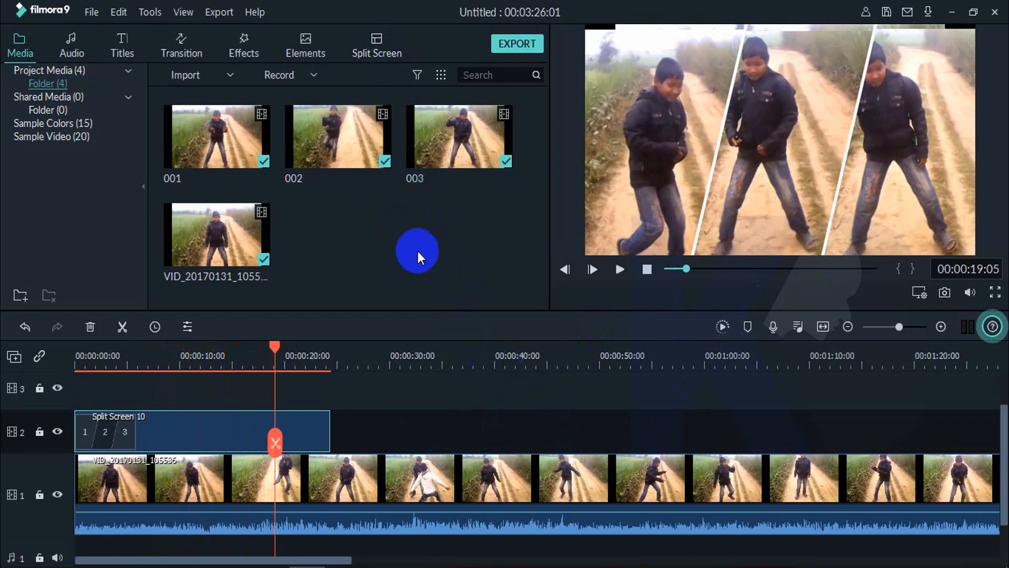
Browse the other split screen templates in the library.
left_click(383, 43)
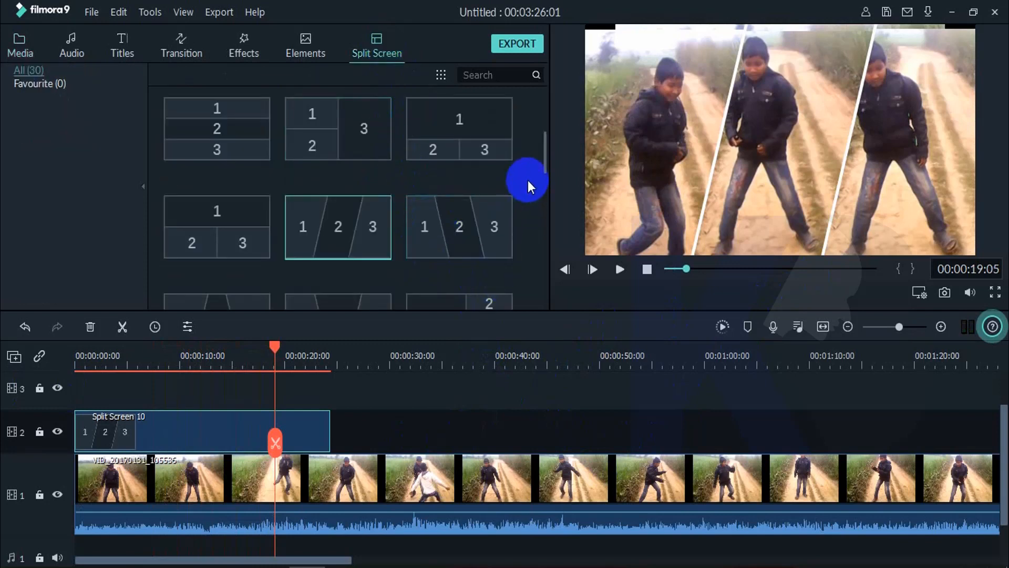
left_click_drag(544, 164, 544, 201)
left_click(208, 258)
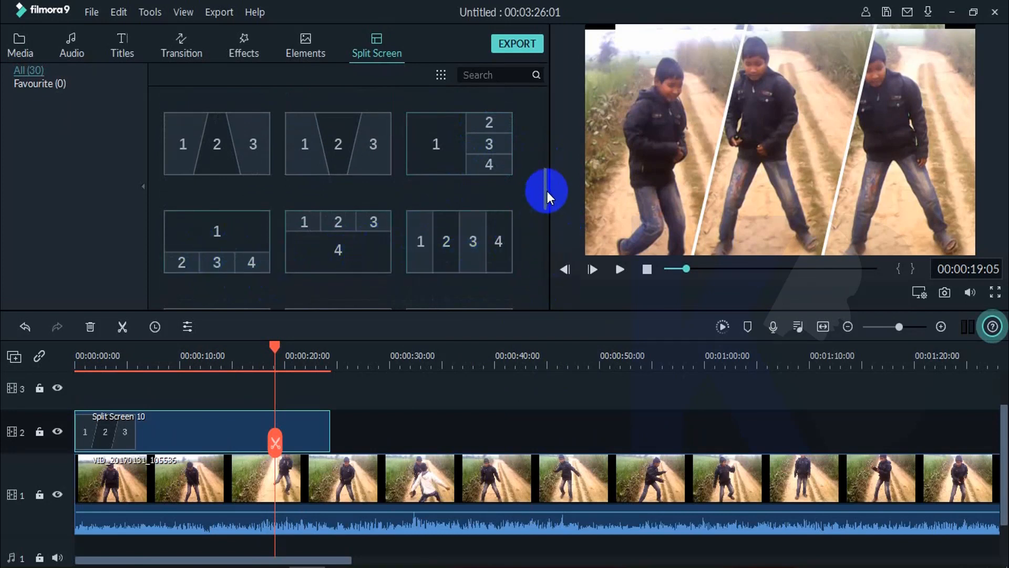
left_click_drag(541, 192, 551, 254)
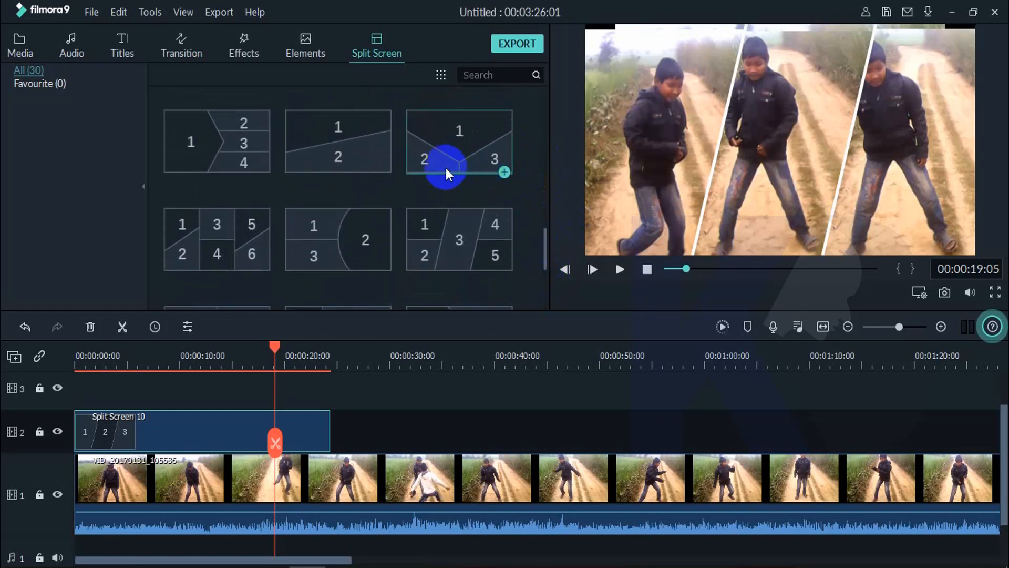